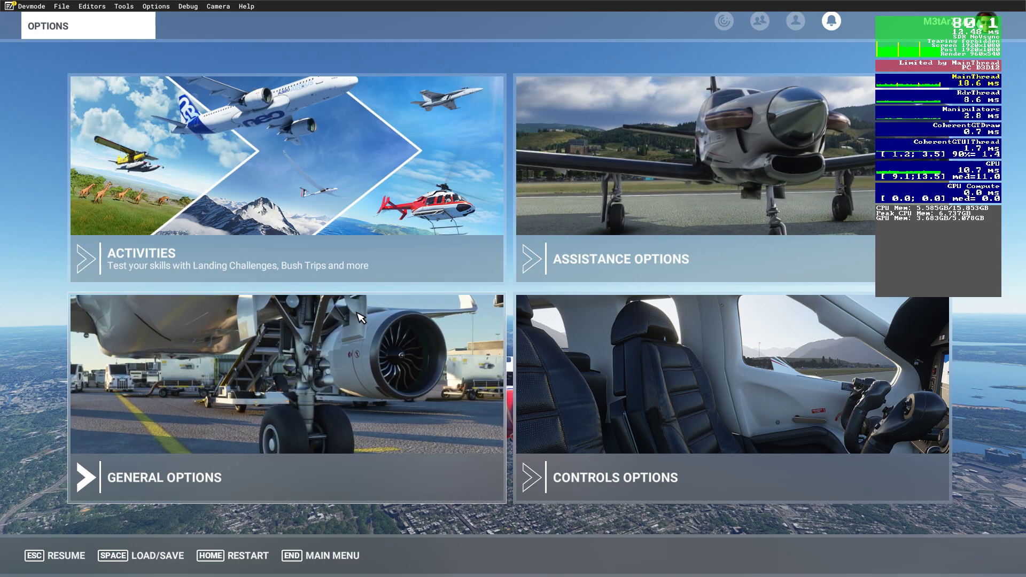
- Open the Developers section of General Options and look over the Debug commands, including Display FPS
left_click(277, 370)
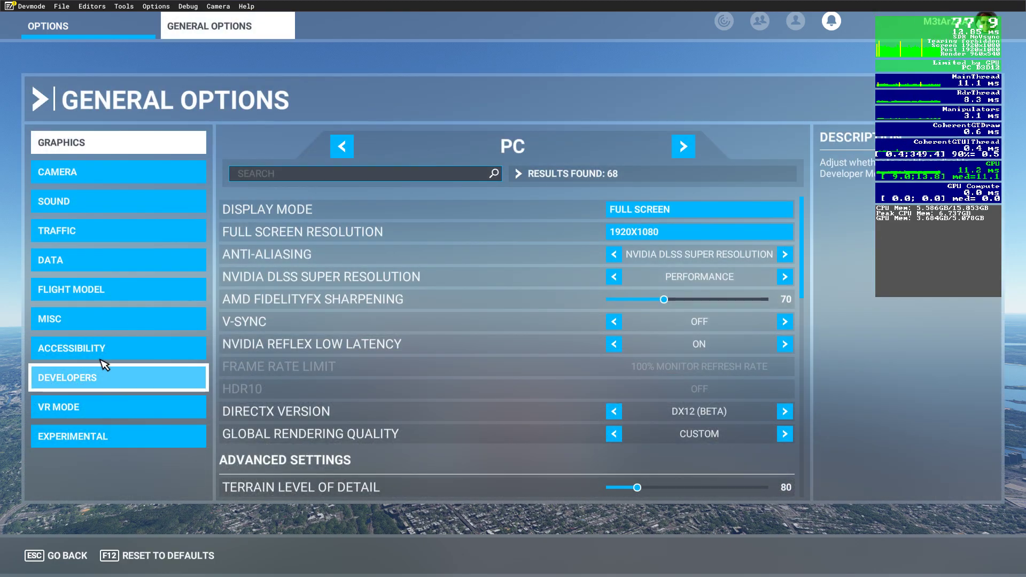
left_click(107, 374)
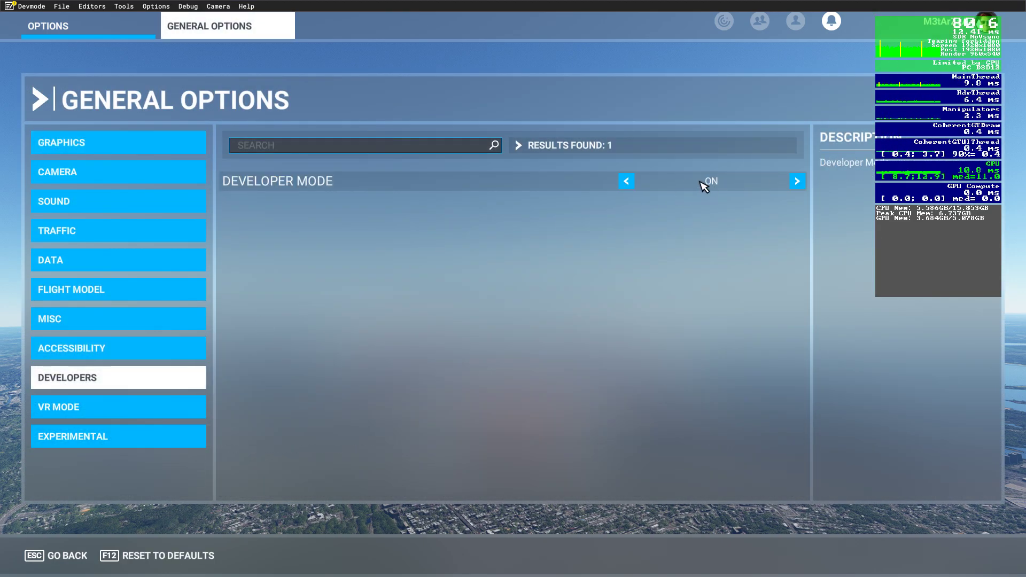
left_click(188, 7)
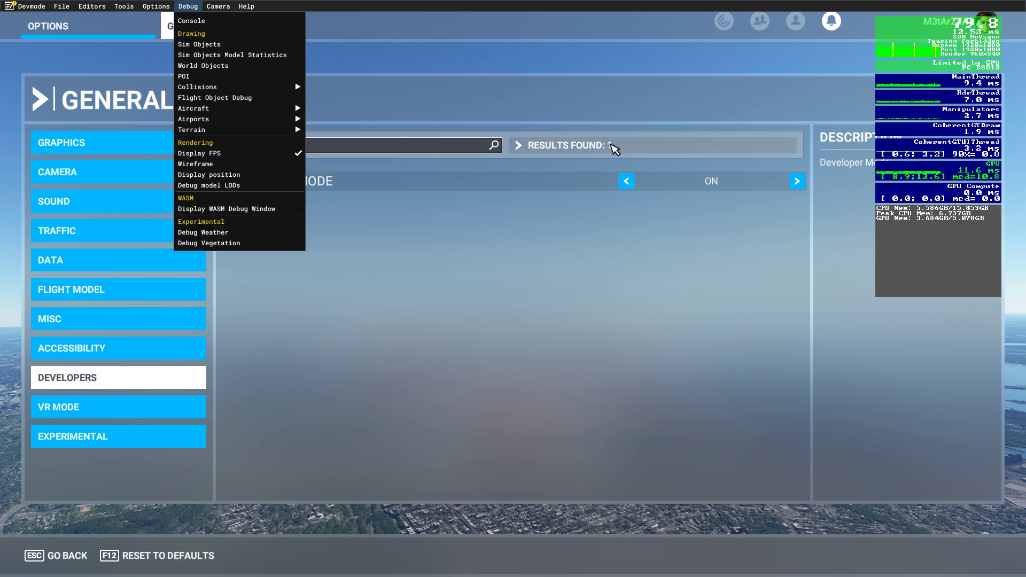
left_click(656, 283)
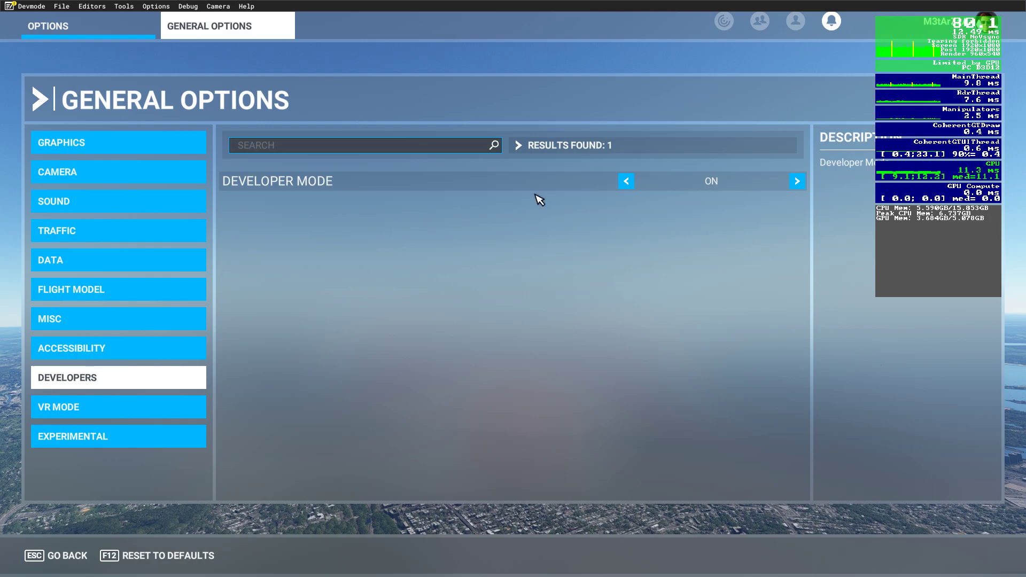
left_click(795, 181)
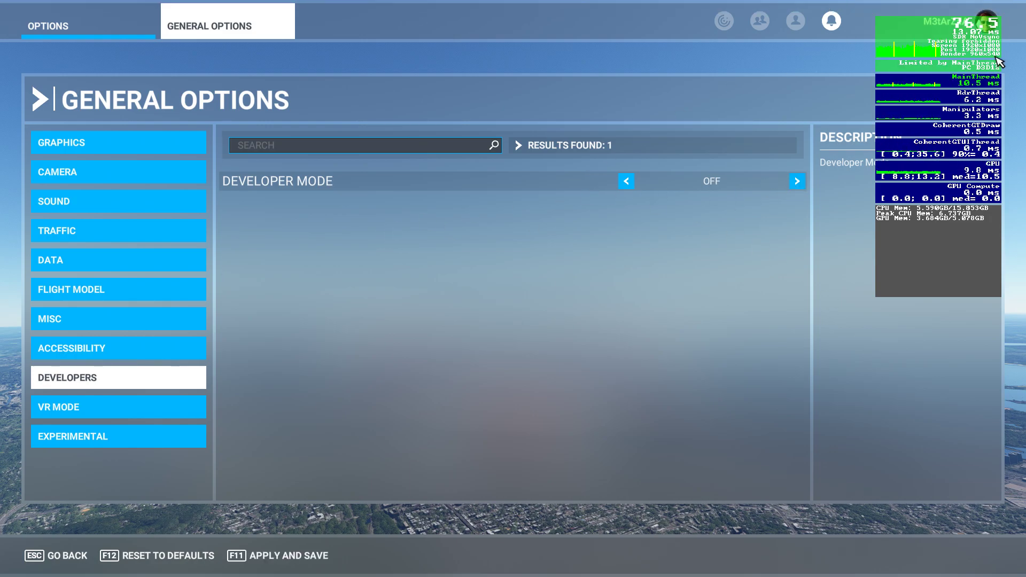
left_click(128, 149)
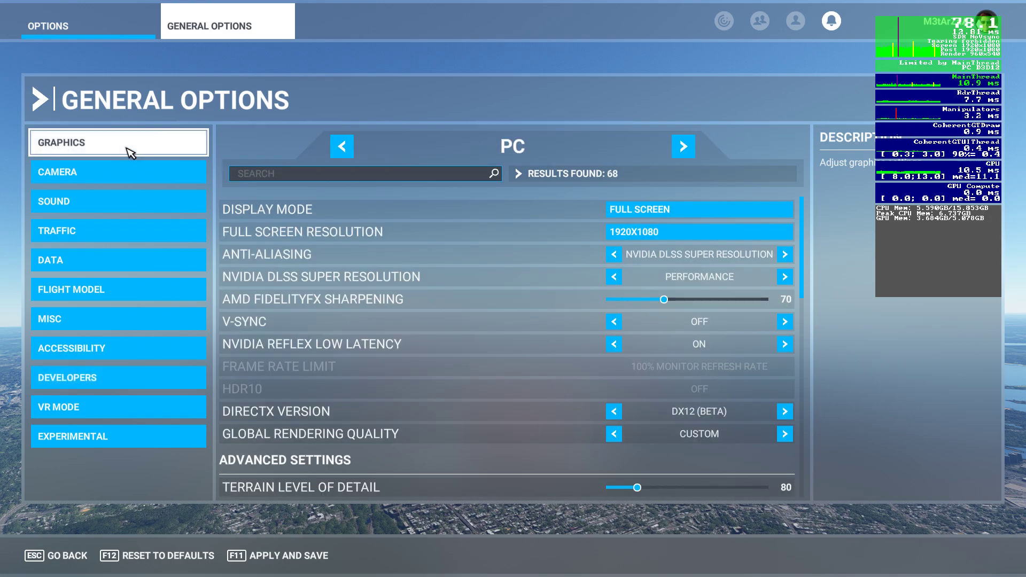
key("Escape")
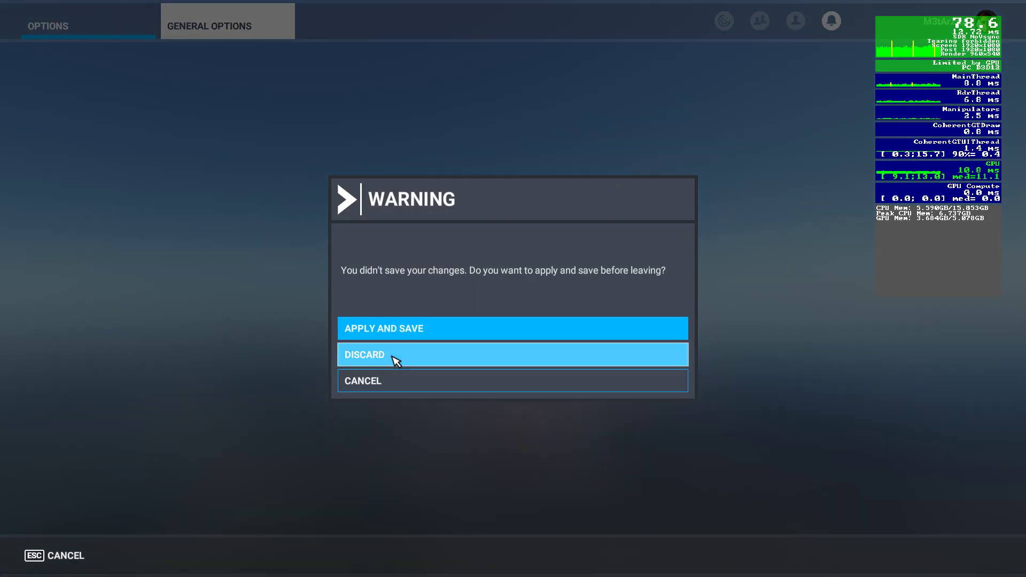
left_click(393, 358)
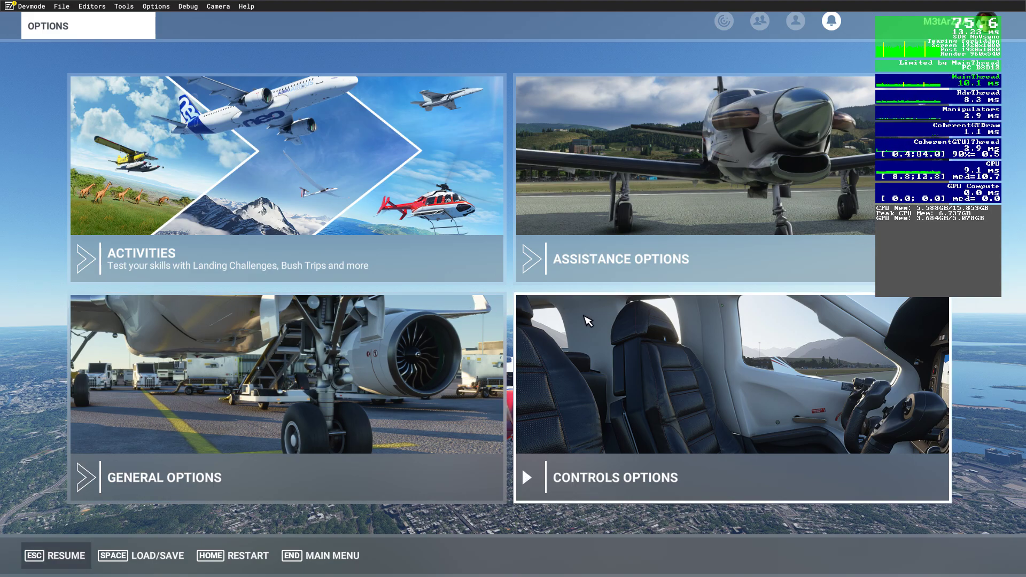
- Resume the flight to check the frame rate overlay in the external view, and pause the simulation again
key("Escape")
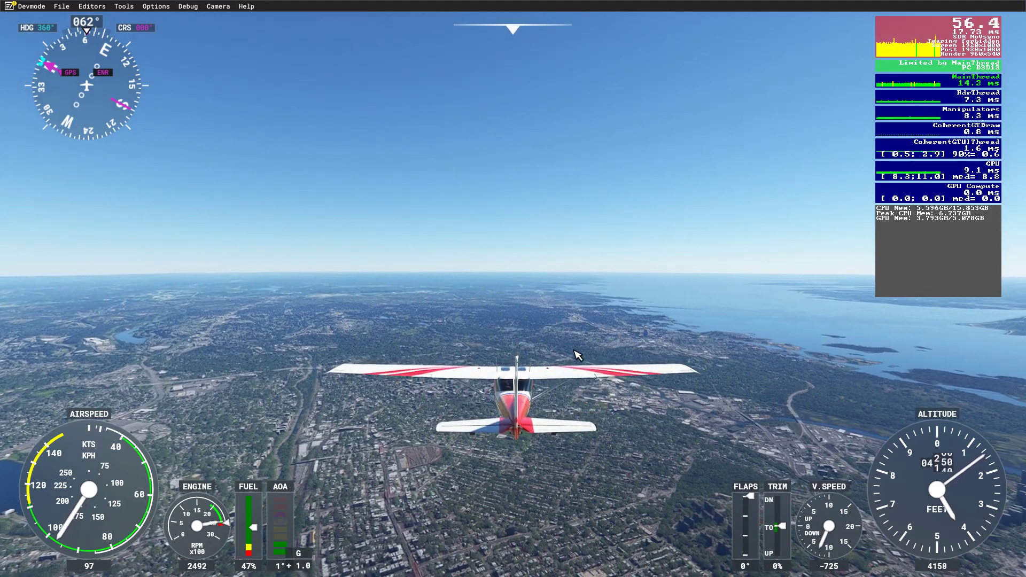
left_click_drag(598, 389, 16, 20)
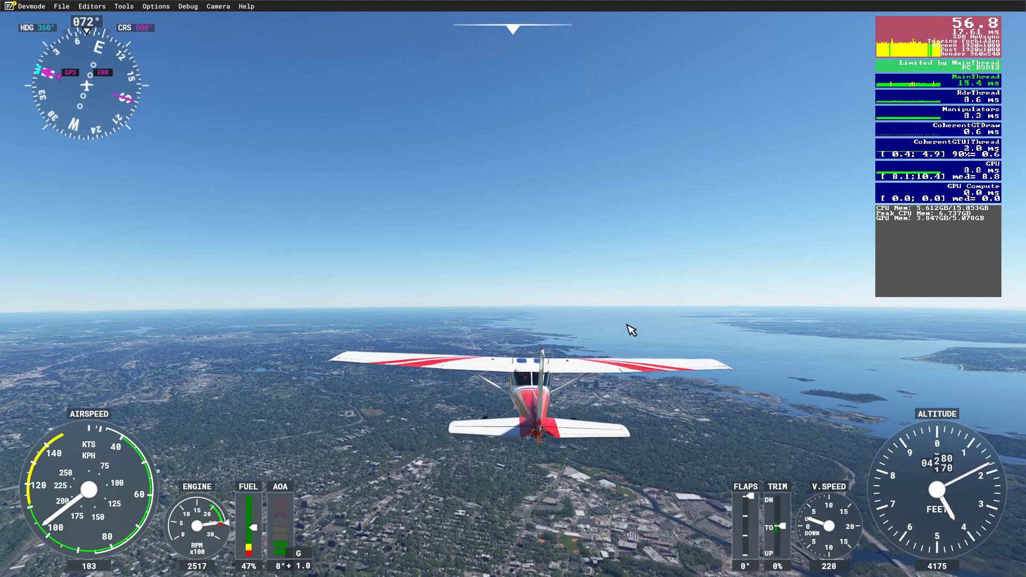
key("Escape")
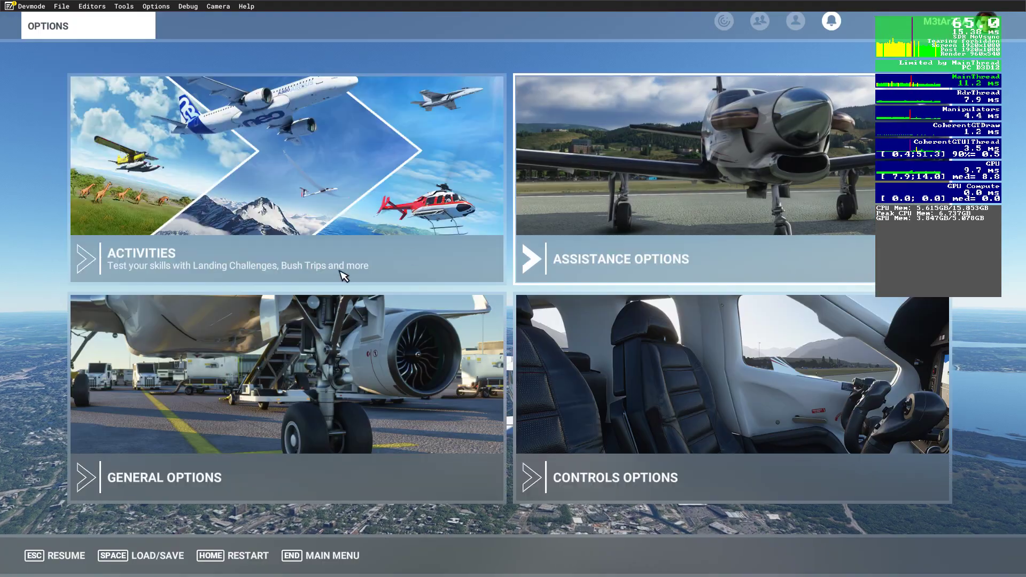
- Examine the Traffic settings in General Options, covering aviation traffic, airport life, and land and sea traffic
left_click(216, 400)
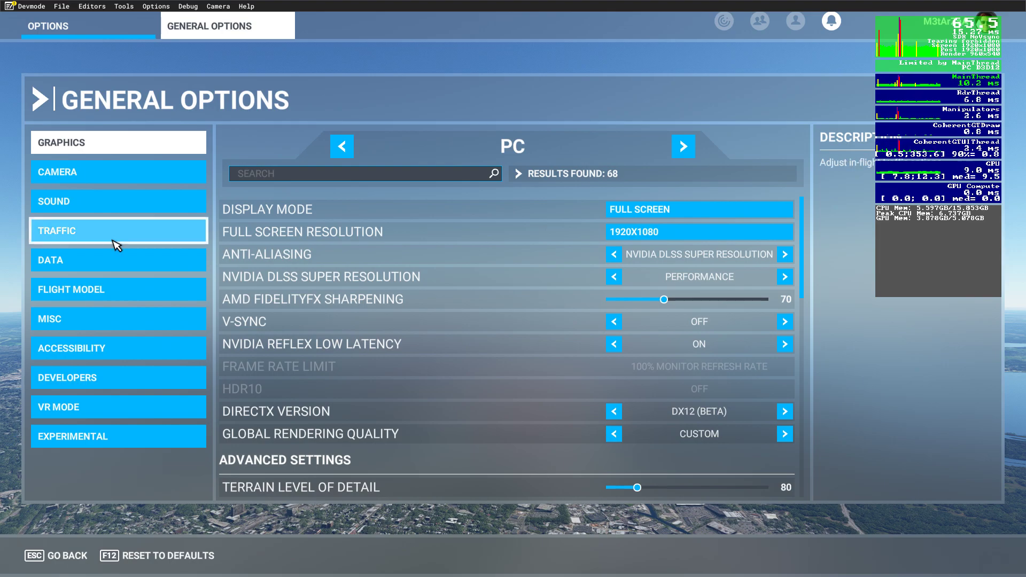
left_click(115, 239)
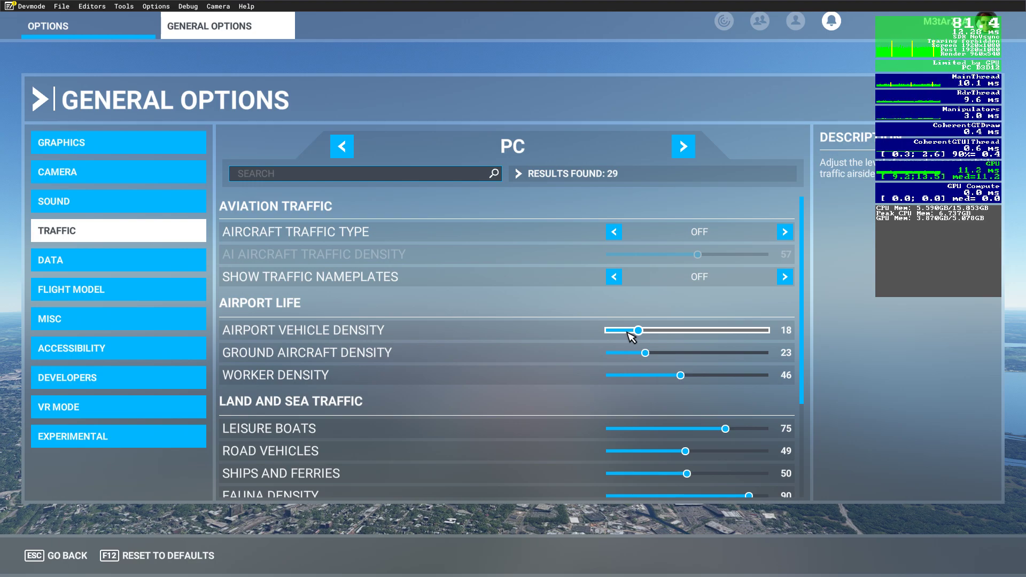
key("Down")
key("Down")
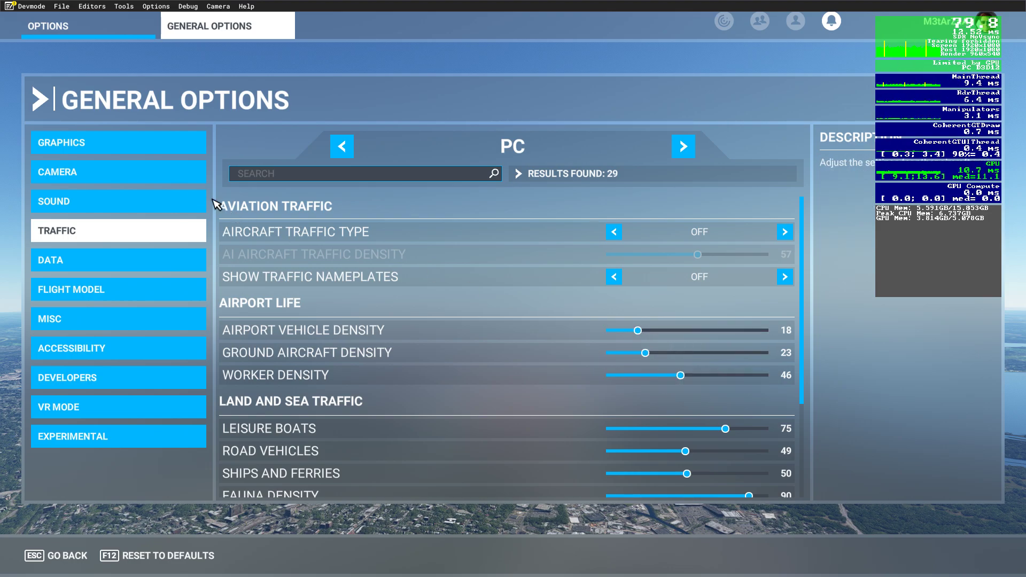
- Review the full list of PC Graphics settings, from Display Mode down to Glass Cockpit Refresh Rate
left_click(120, 151)
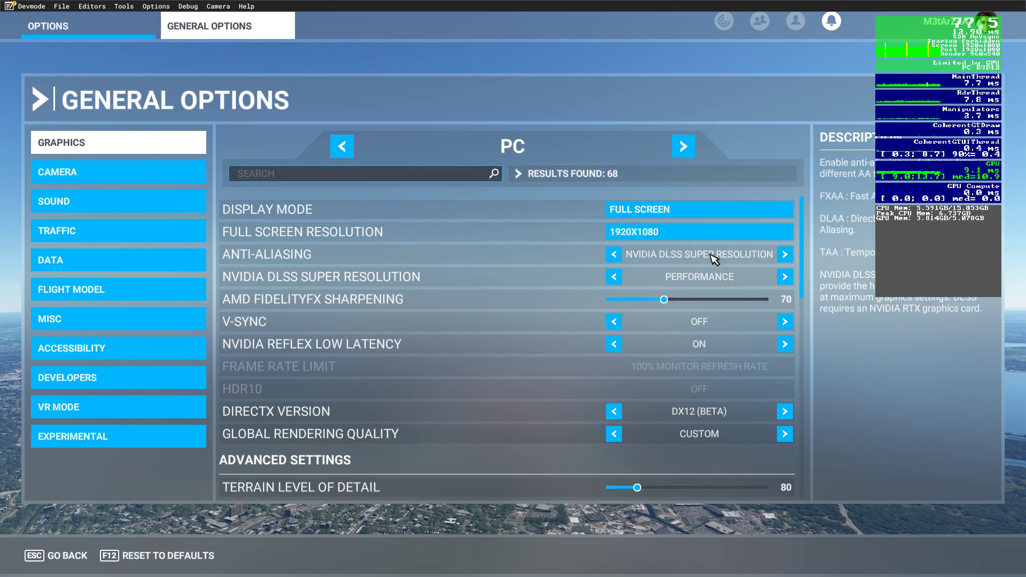
scroll(502, 342, "down", 10)
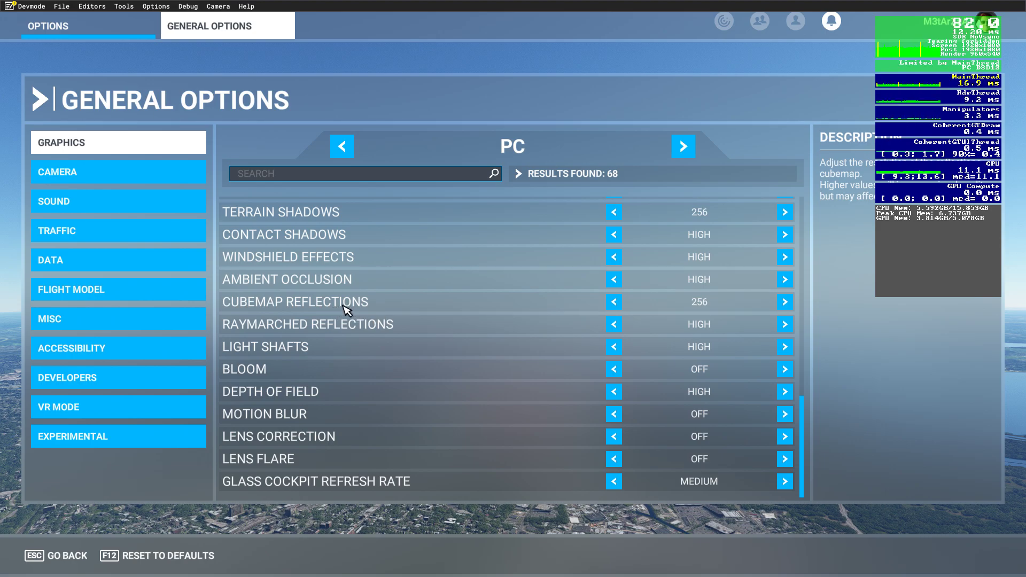
scroll(380, 321, "up", 10)
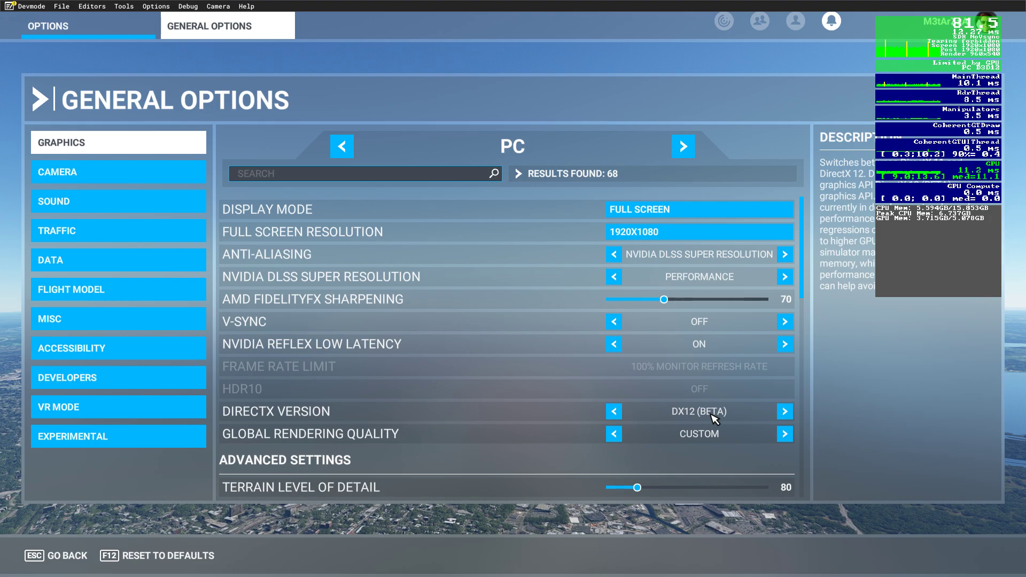
scroll(606, 384, "down", 3)
scroll(605, 370, "down", 2)
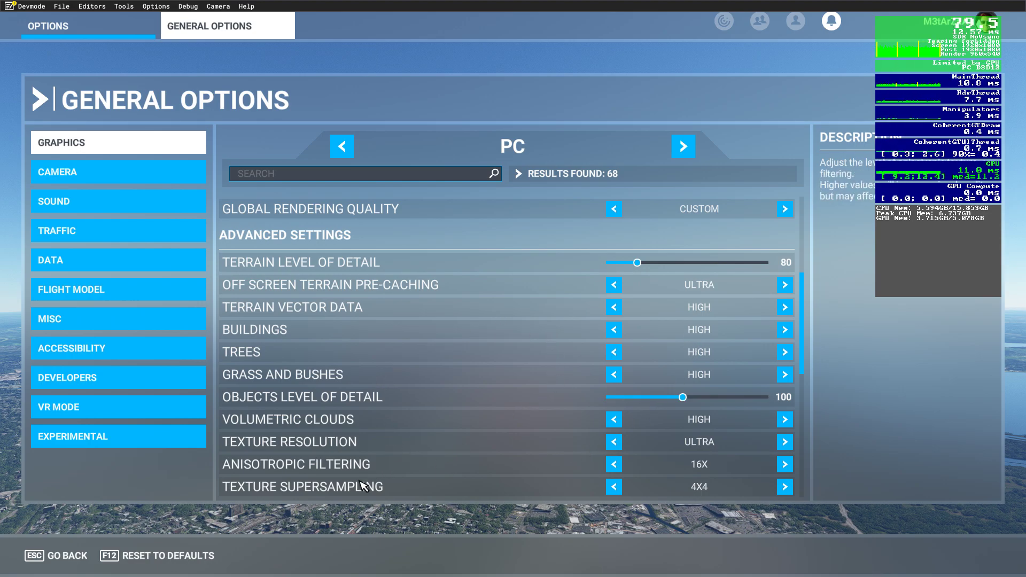
scroll(447, 467, "down", 3)
scroll(374, 363, "down", 2)
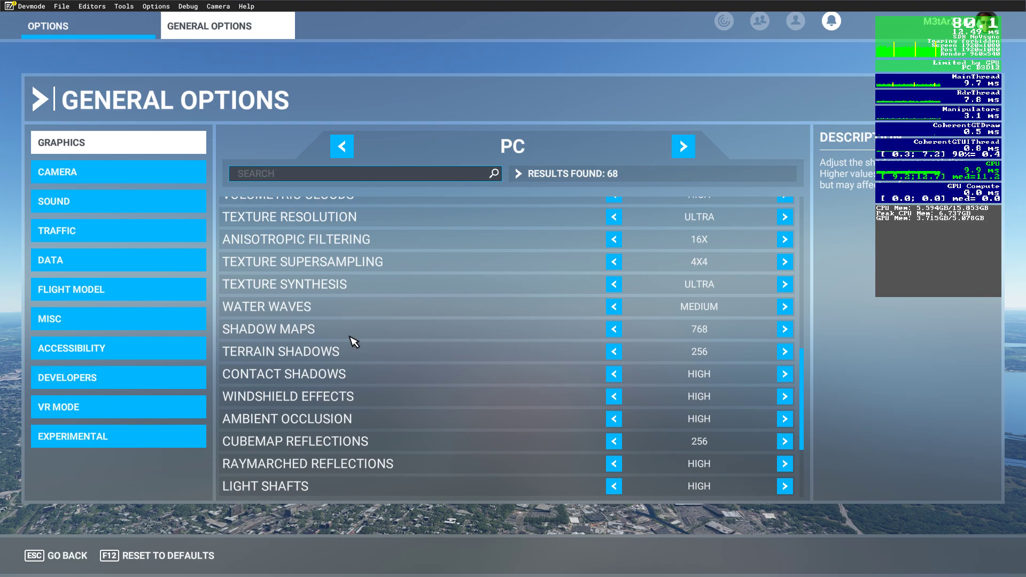
scroll(329, 267, "down", 2)
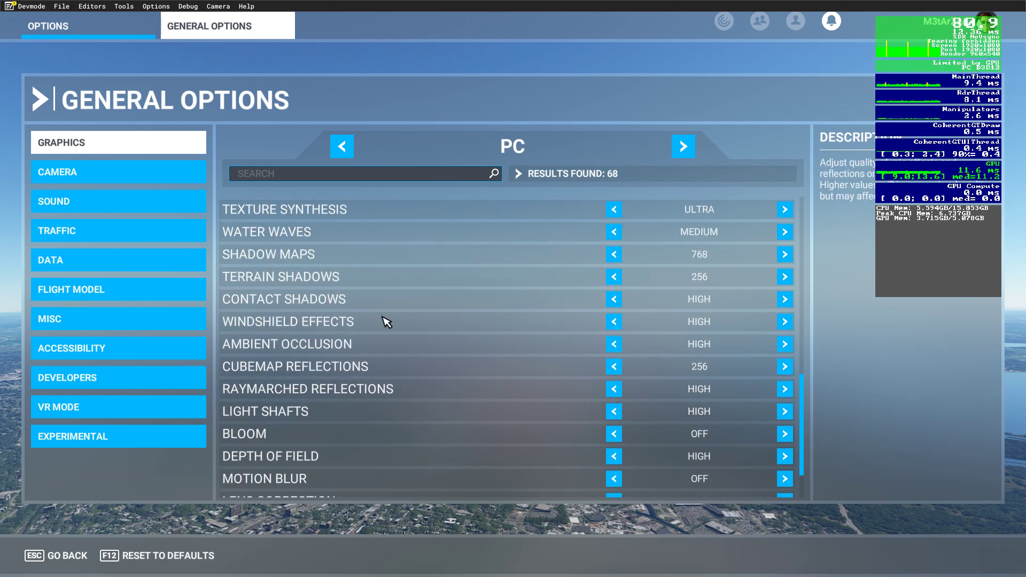
scroll(393, 333, "down", 2)
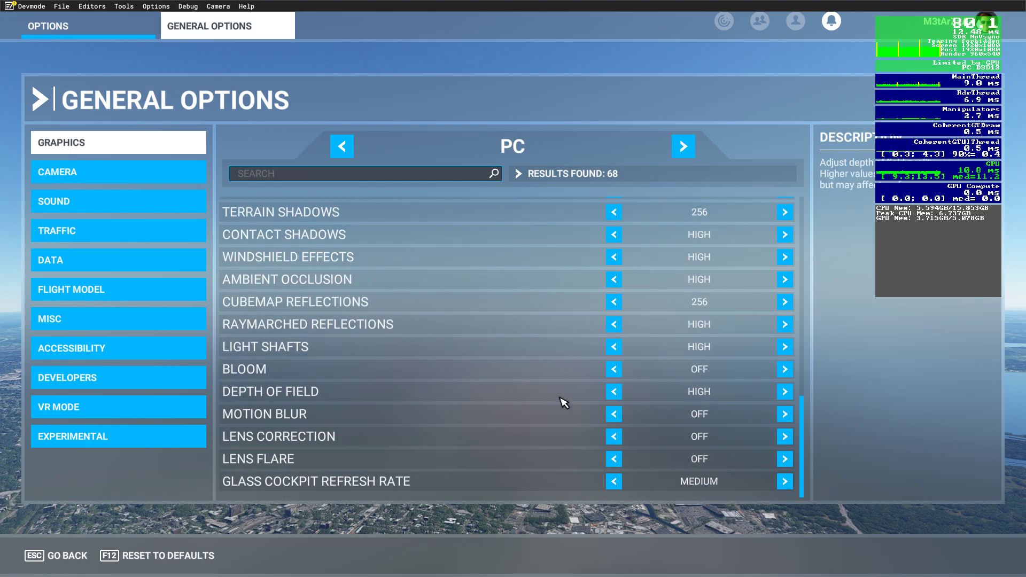
scroll(564, 402, "up", 5)
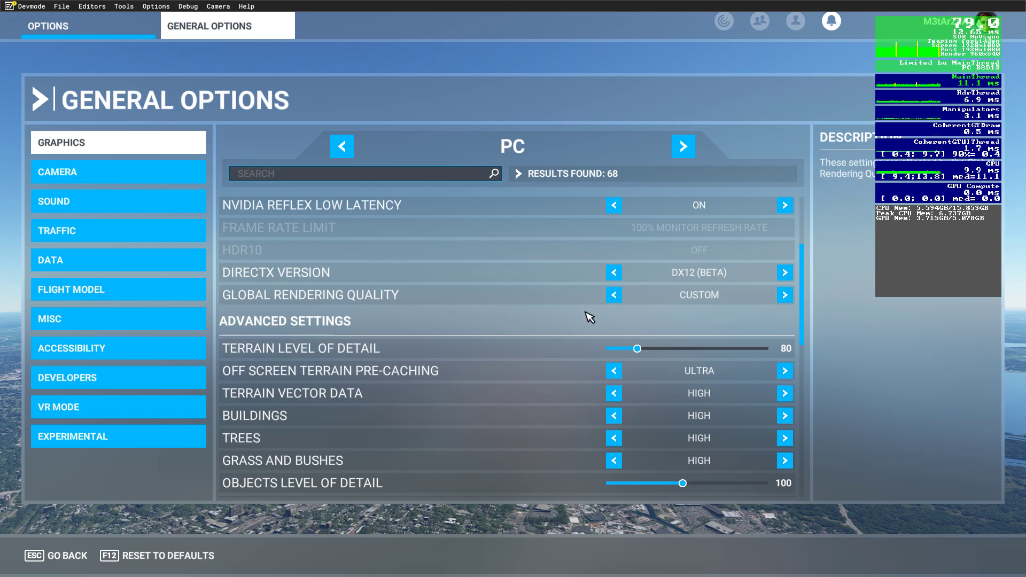
- Set Off Screen Terrain Pre-Caching to High in the advanced graphics settings
scroll(567, 344, "down", 6)
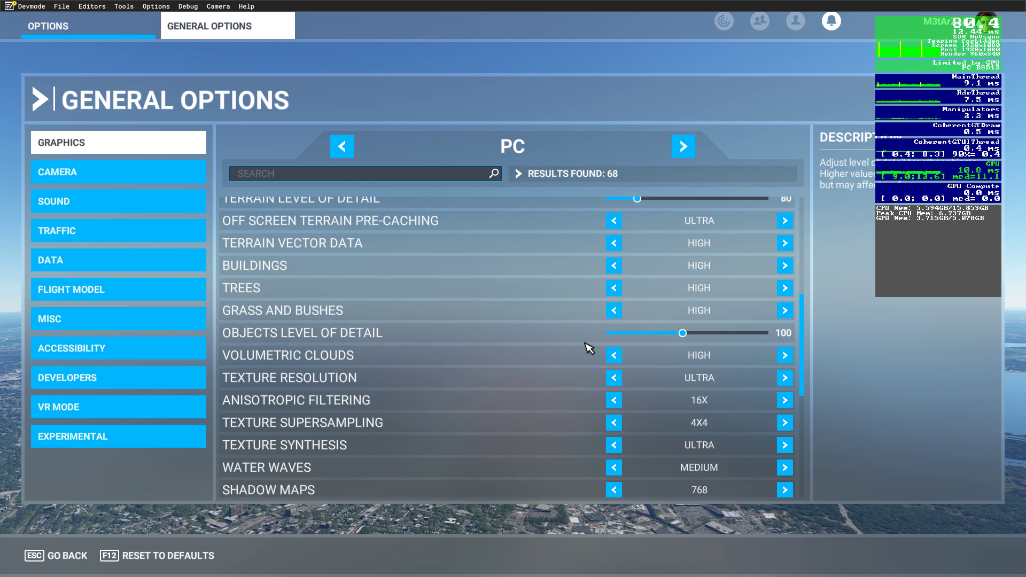
scroll(585, 341, "up", 2)
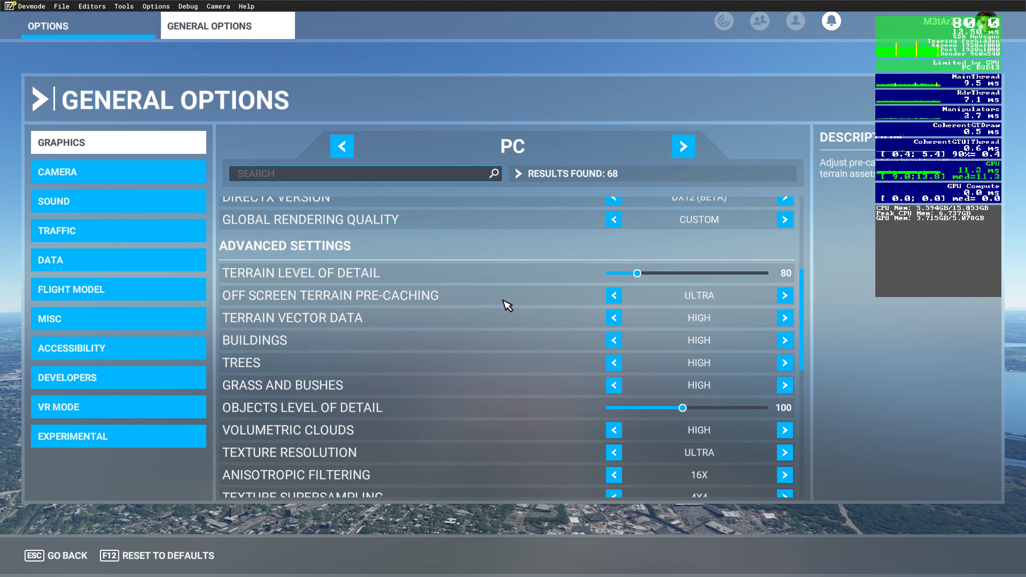
left_click(614, 295)
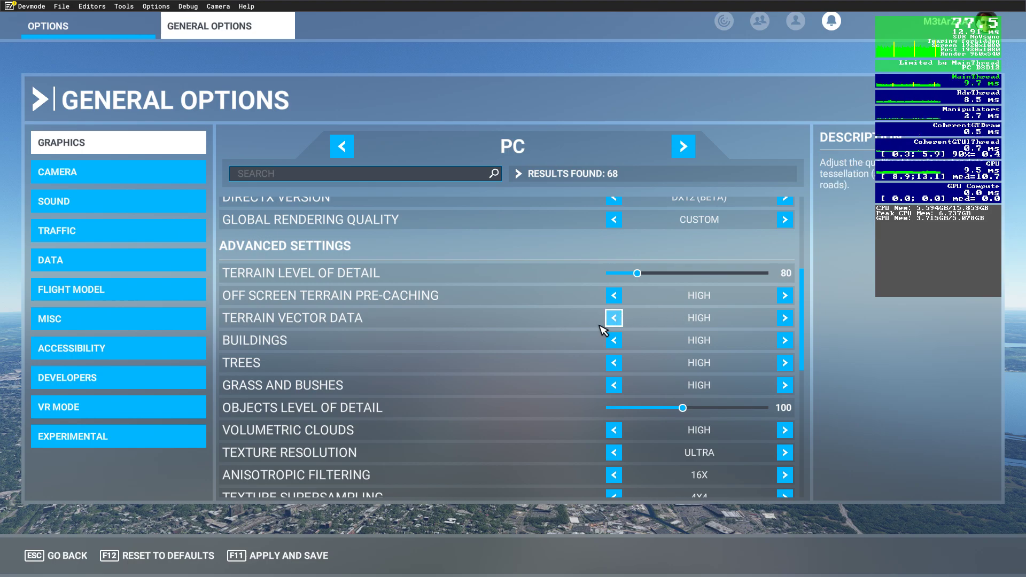
- Try raising Shadow Maps to 2048, and return the setting to 768
scroll(588, 339, "down", 2)
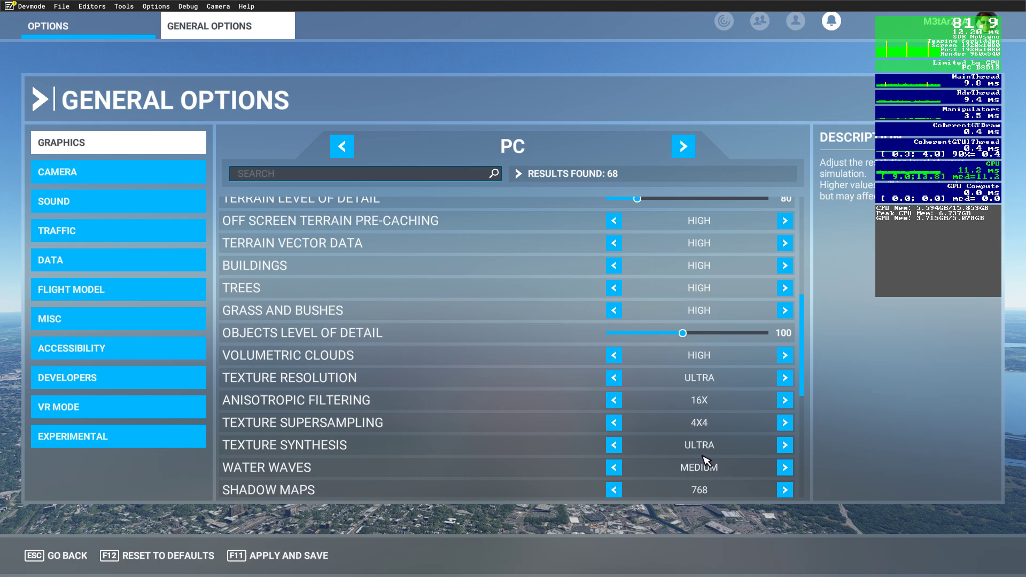
scroll(664, 426, "down", 3)
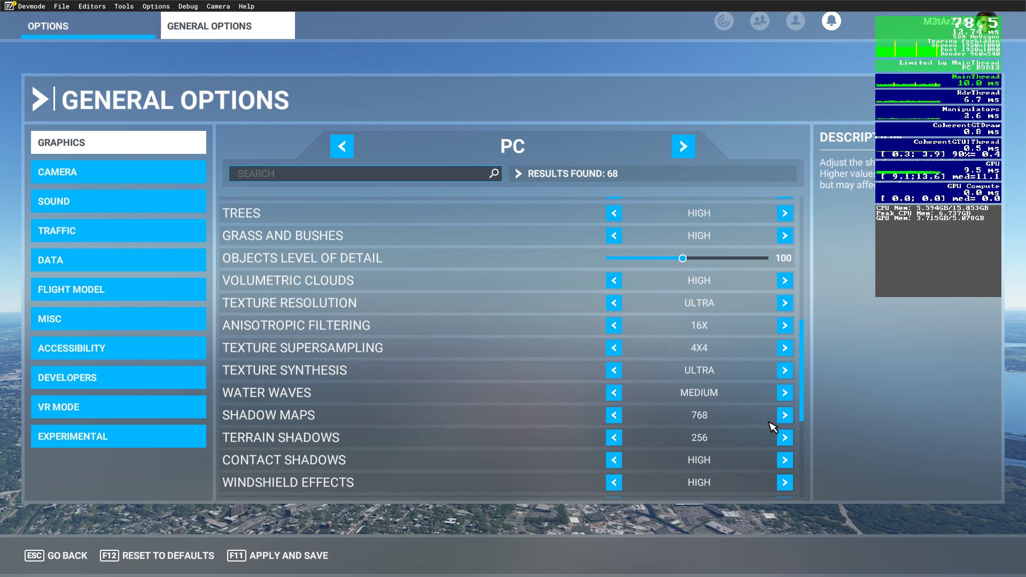
left_click(784, 415)
left_click(785, 415)
left_click(784, 415)
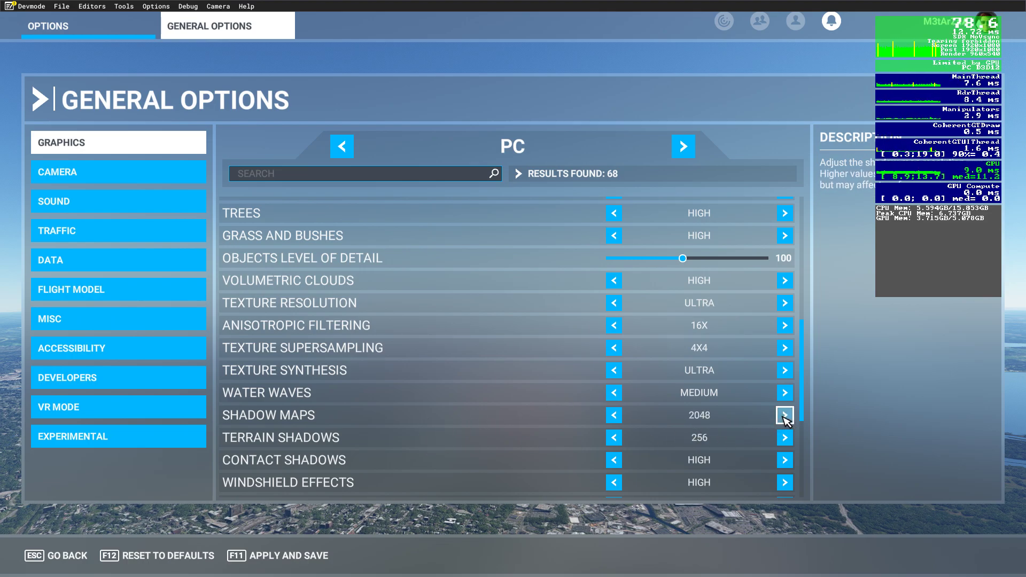
left_click(614, 415)
left_click(614, 415)
left_click(614, 415)
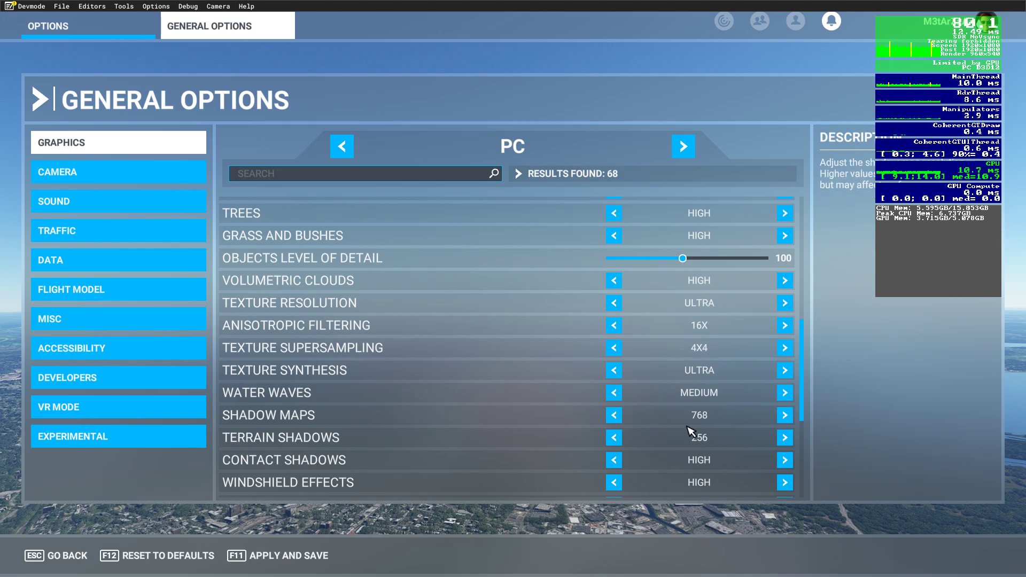
- Examine the advanced graphics settings for shadows, reflections and lens effects, and go back to the DirectX and rendering quality settings
scroll(636, 417, "down", 2)
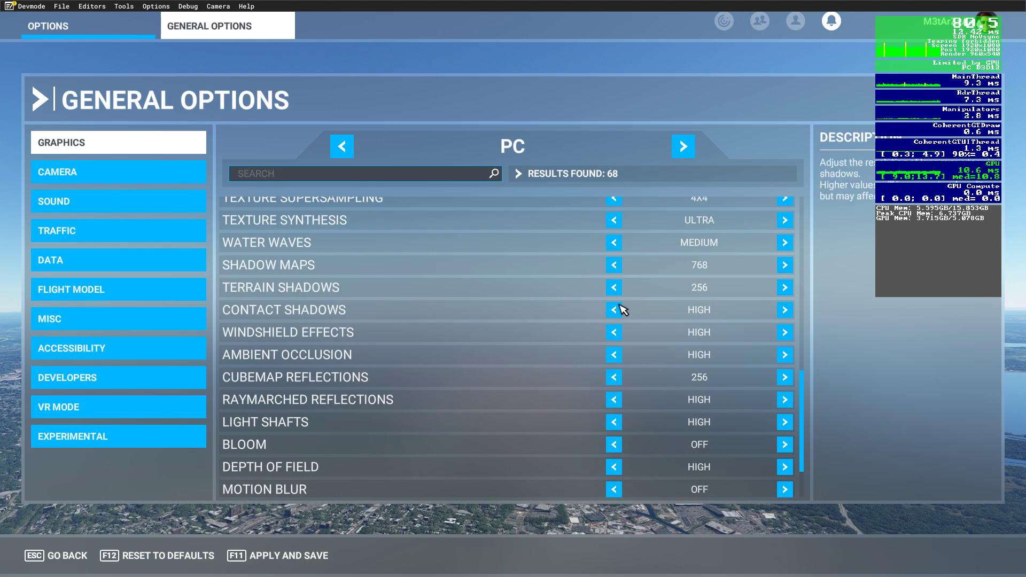
scroll(624, 310, "down", 3)
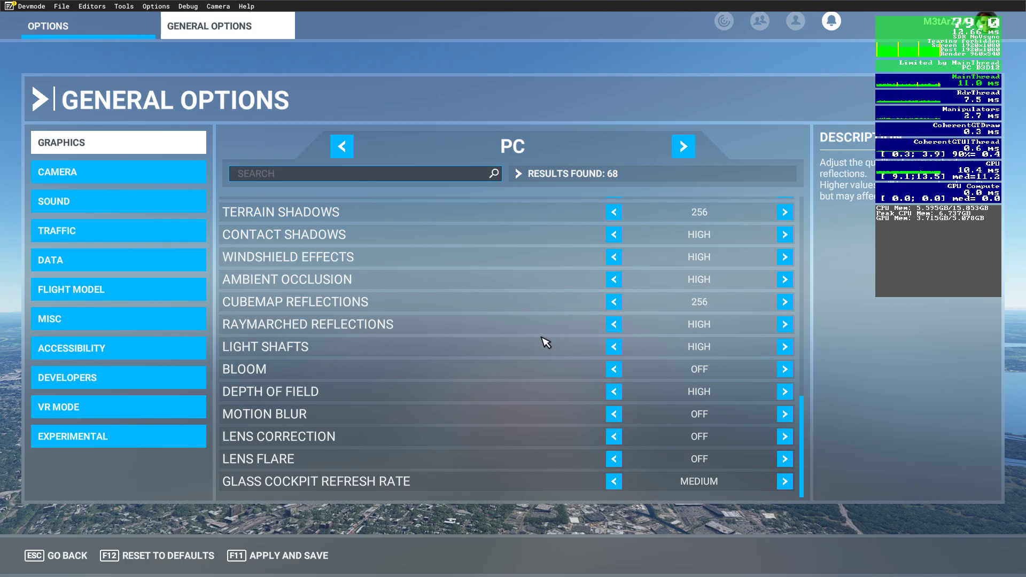
scroll(541, 342, "up", 5)
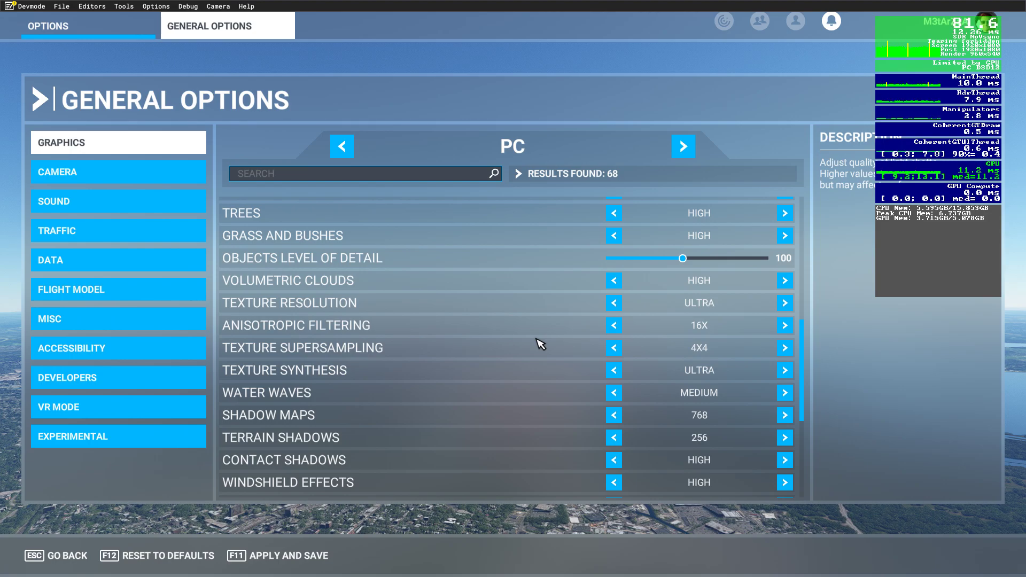
scroll(540, 342, "up", 2)
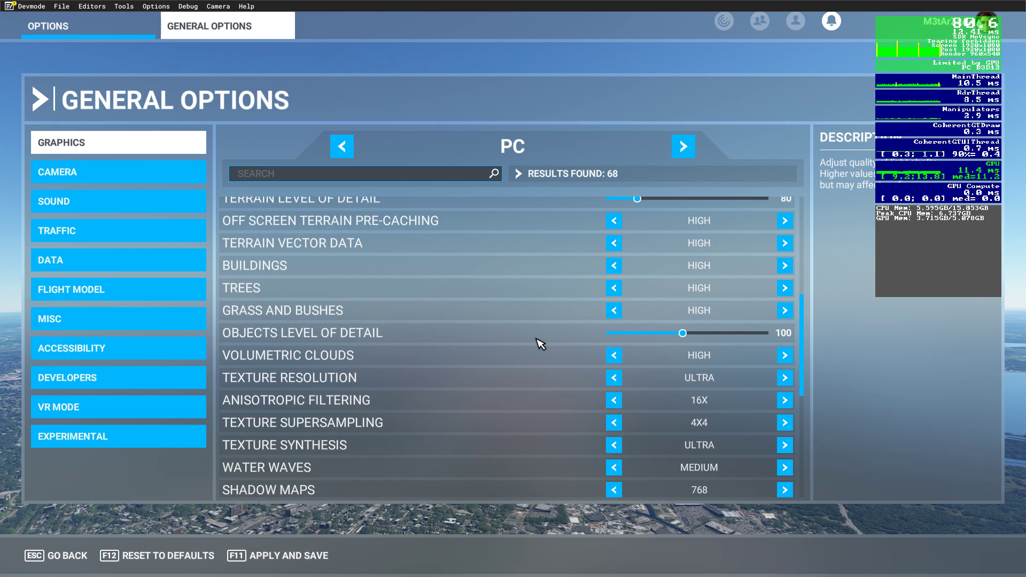
scroll(540, 344, "up", 4)
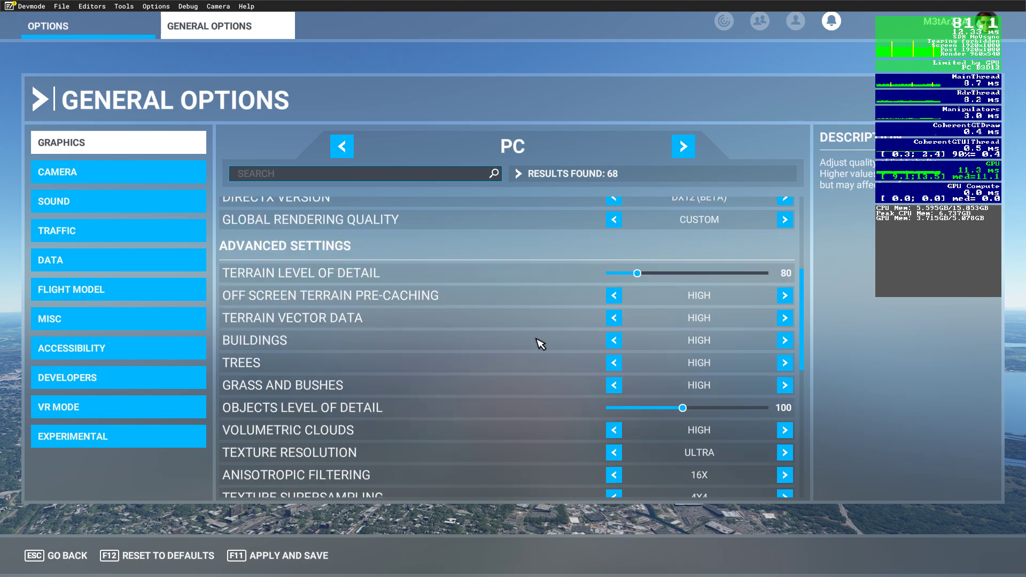
scroll(550, 350, "up", 2)
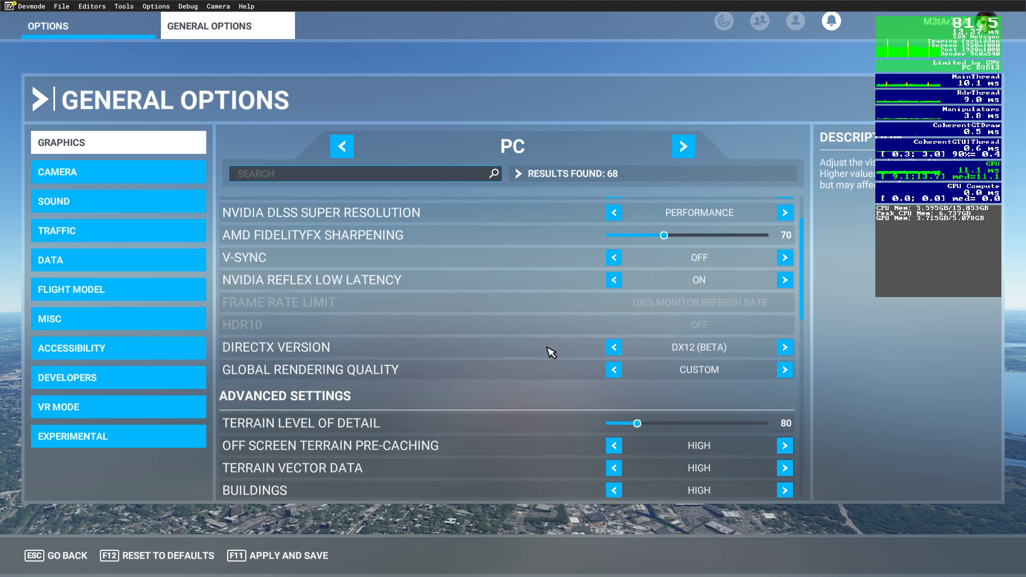
- Try switching Texture Supersampling off in the advanced graphics settings, and return the setting to 4x4
scroll(543, 354, "up", 2)
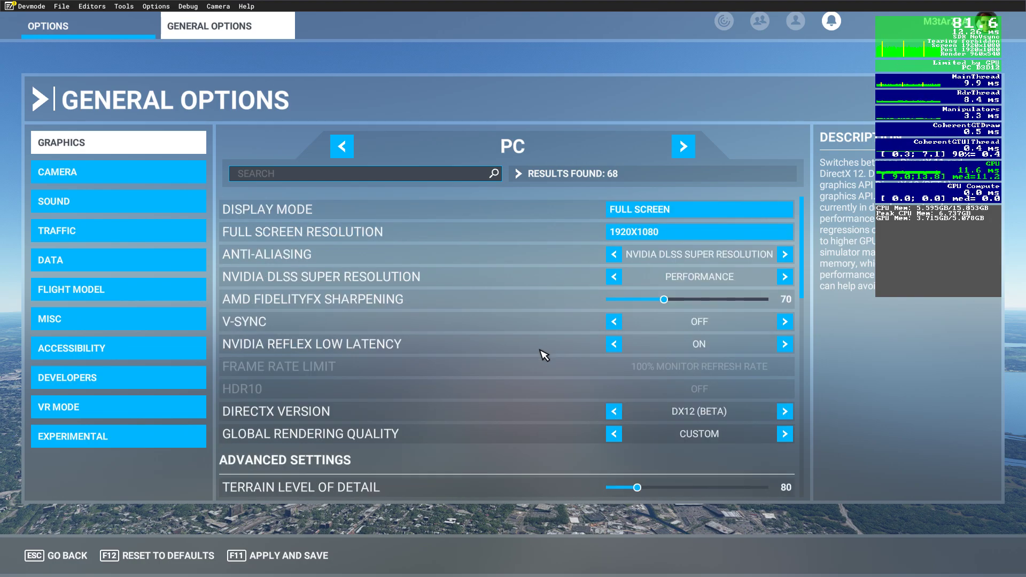
scroll(543, 354, "down", 2)
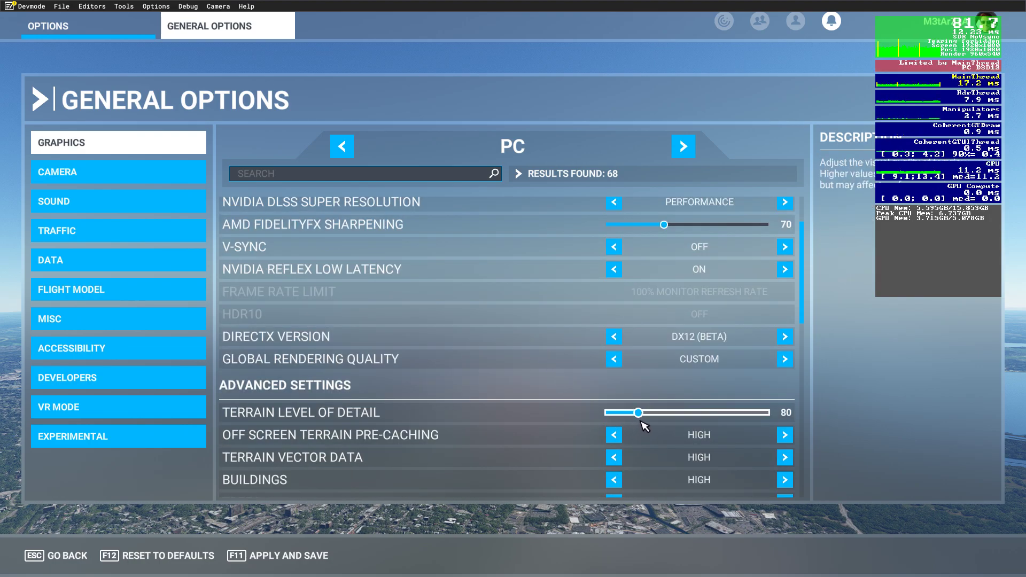
scroll(574, 411, "down", 2)
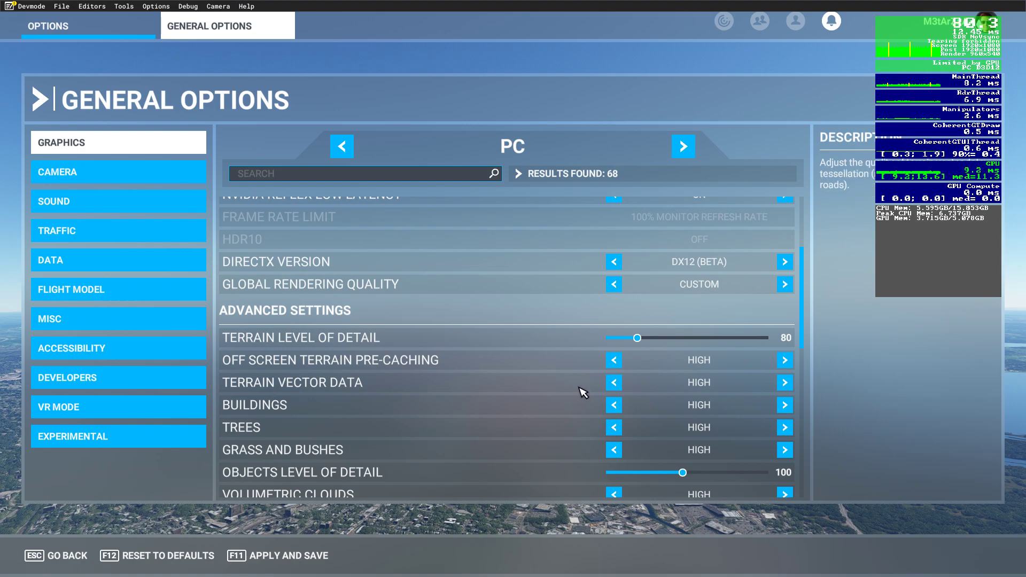
scroll(582, 393, "down", 2)
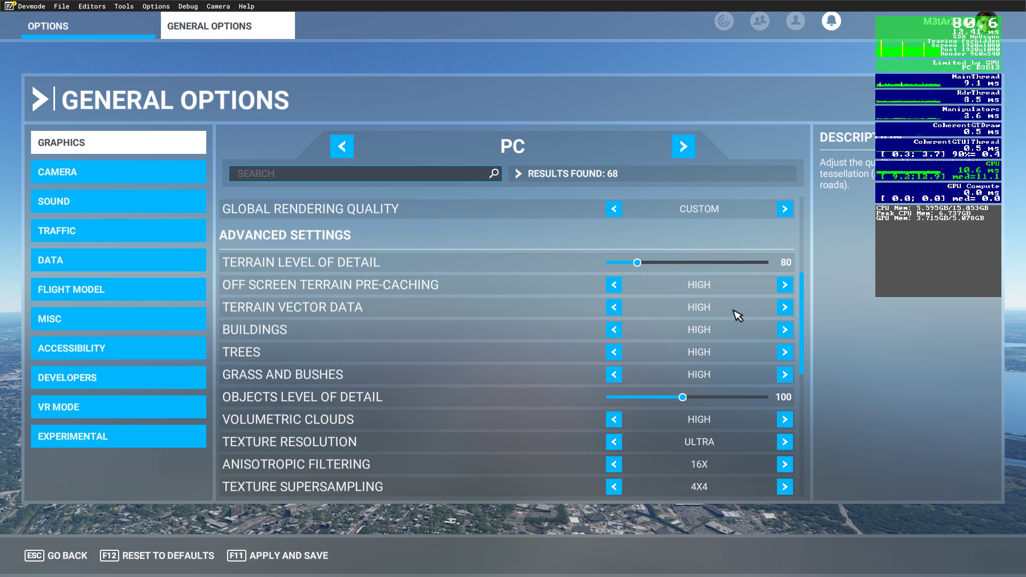
scroll(573, 351, "down", 2)
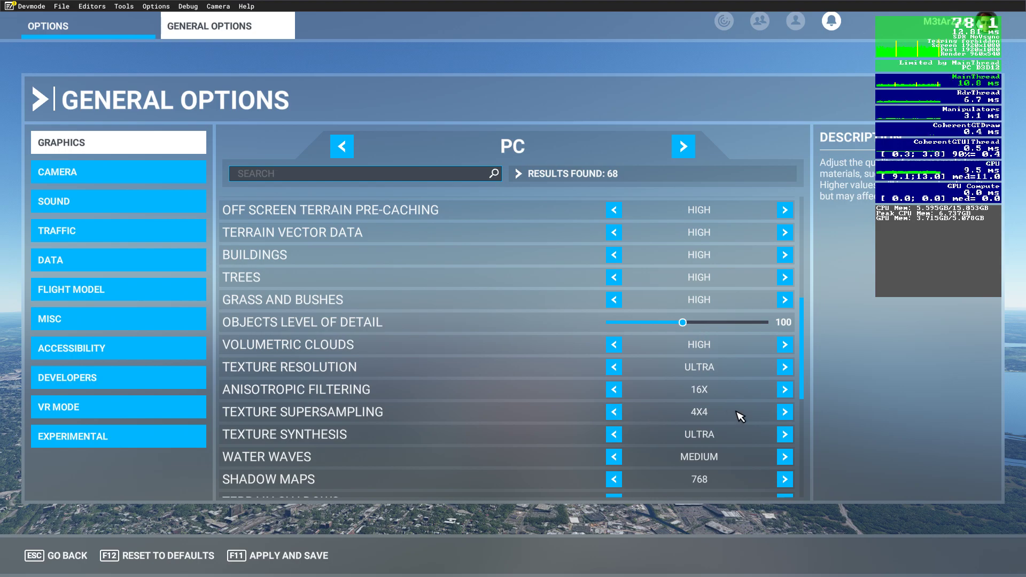
left_click(785, 412)
left_click(784, 412)
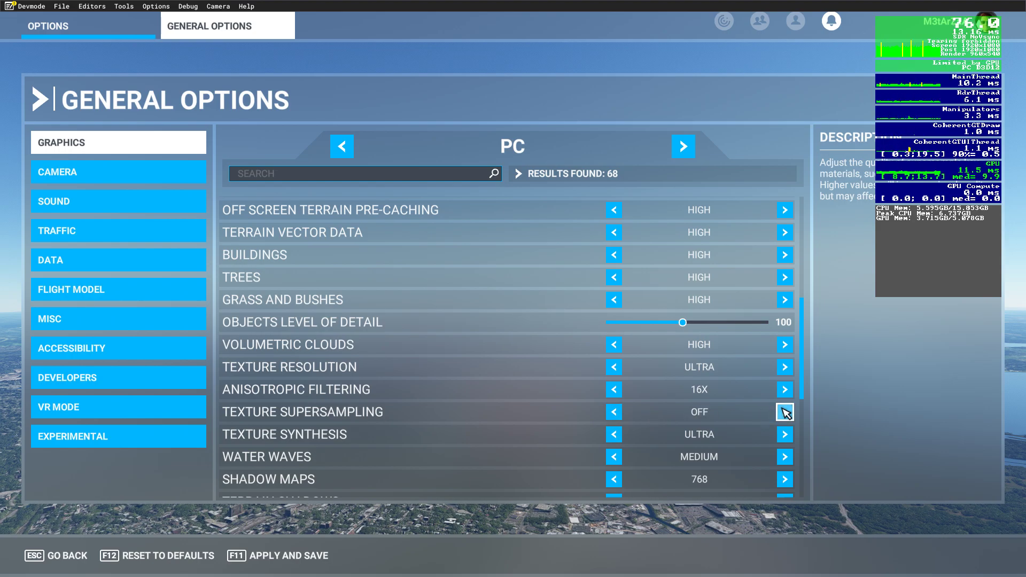
left_click(614, 412)
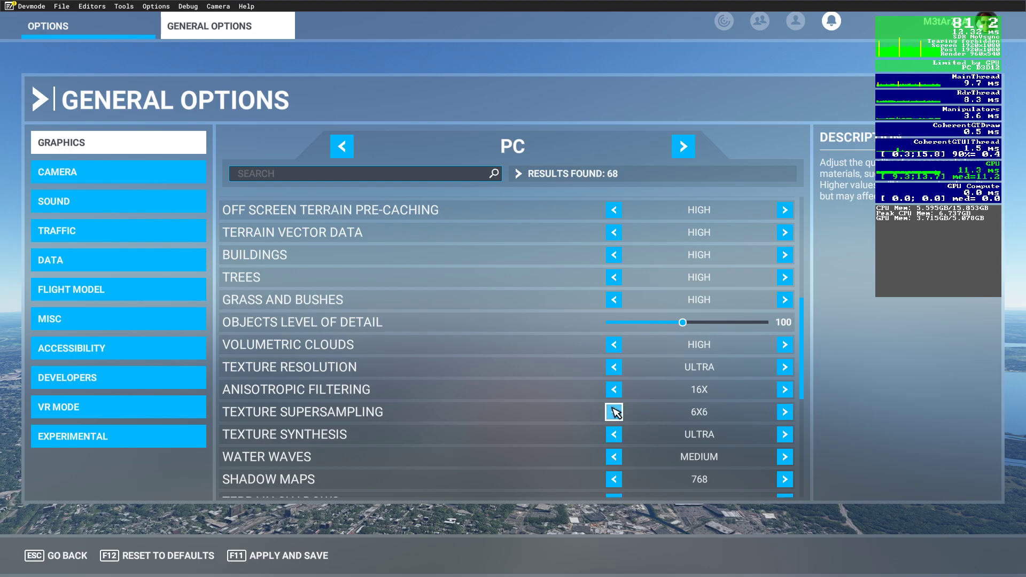
left_click(614, 412)
- Review the advanced graphics settings down to Glass Cockpit Refresh Rate, and go back up to the DLSS and DirectX settings
scroll(545, 417, "down", 1)
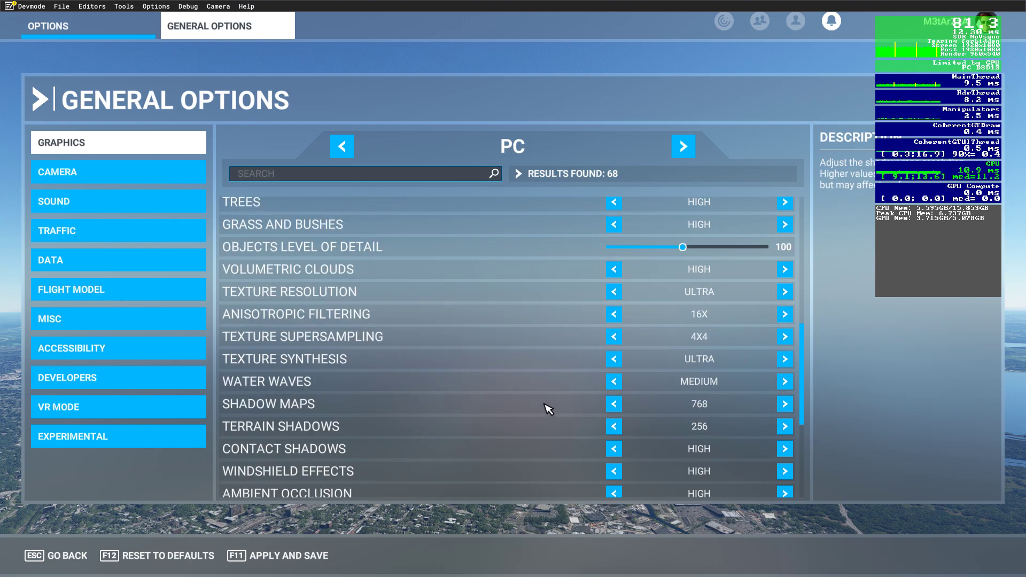
scroll(549, 409, "down", 1)
scroll(446, 432, "down", 1)
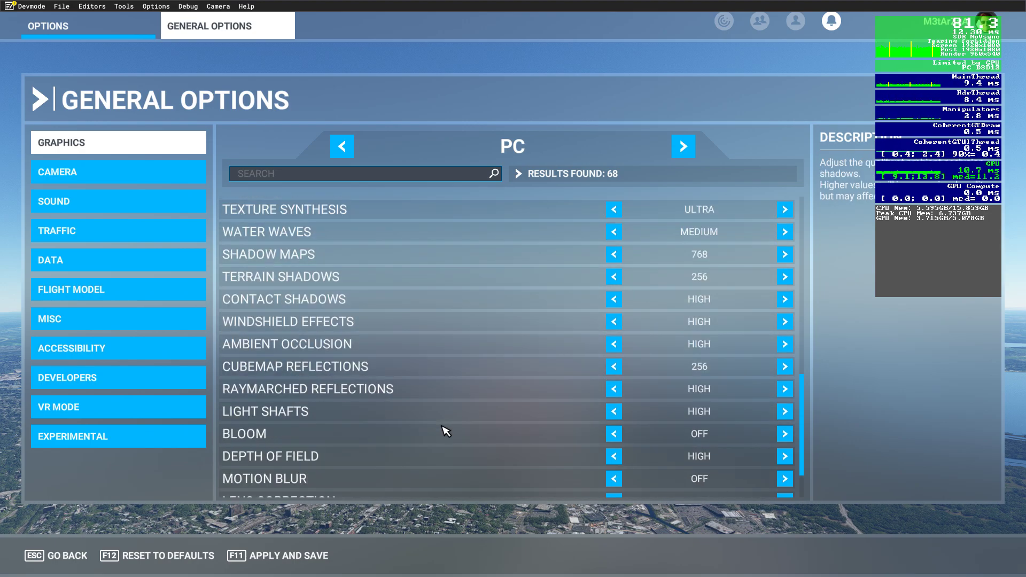
scroll(446, 431, "down", 1)
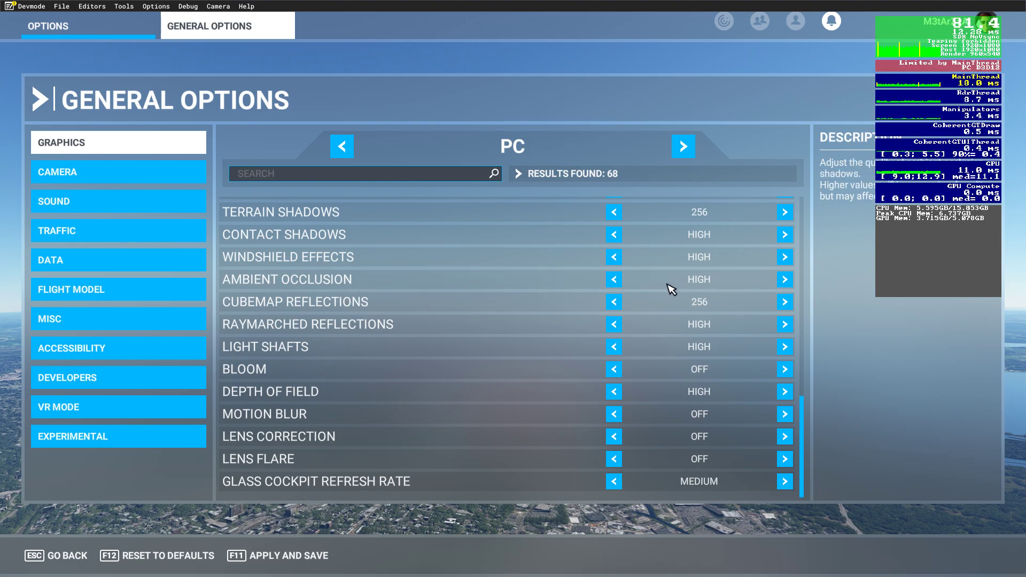
scroll(583, 317, "up", 3)
scroll(580, 326, "up", 3)
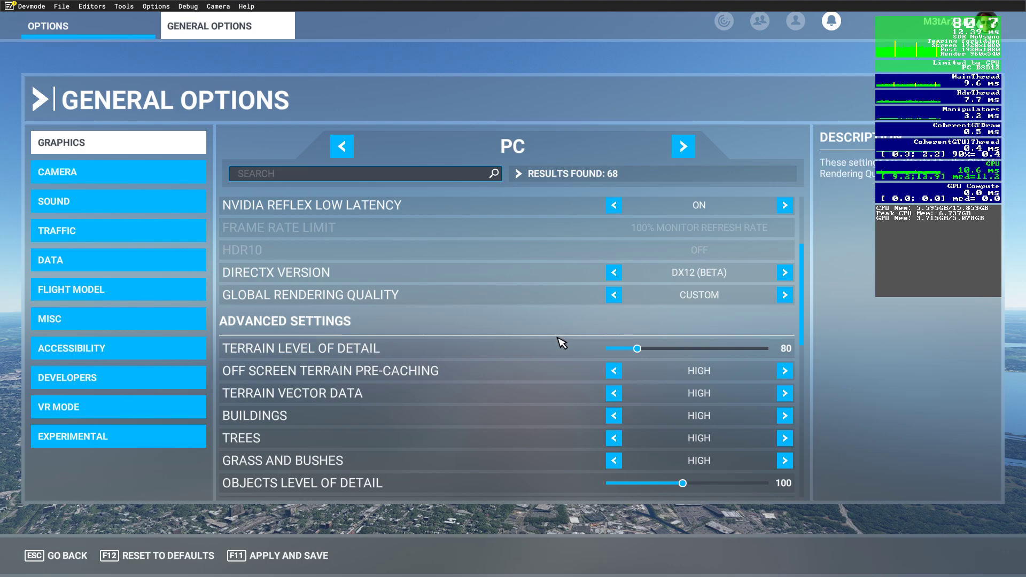
scroll(561, 343, "down", 10)
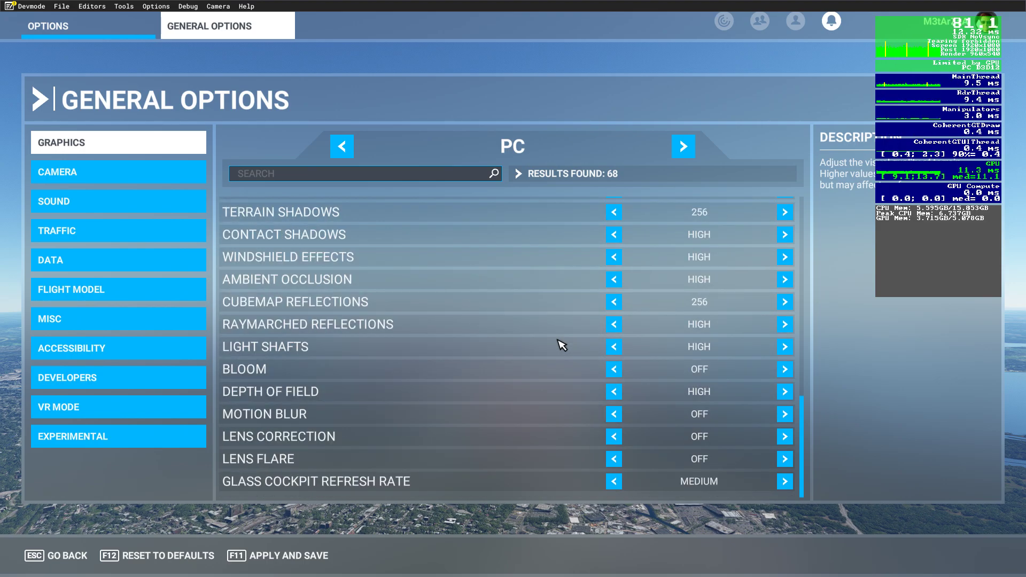
scroll(562, 343, "up", 4)
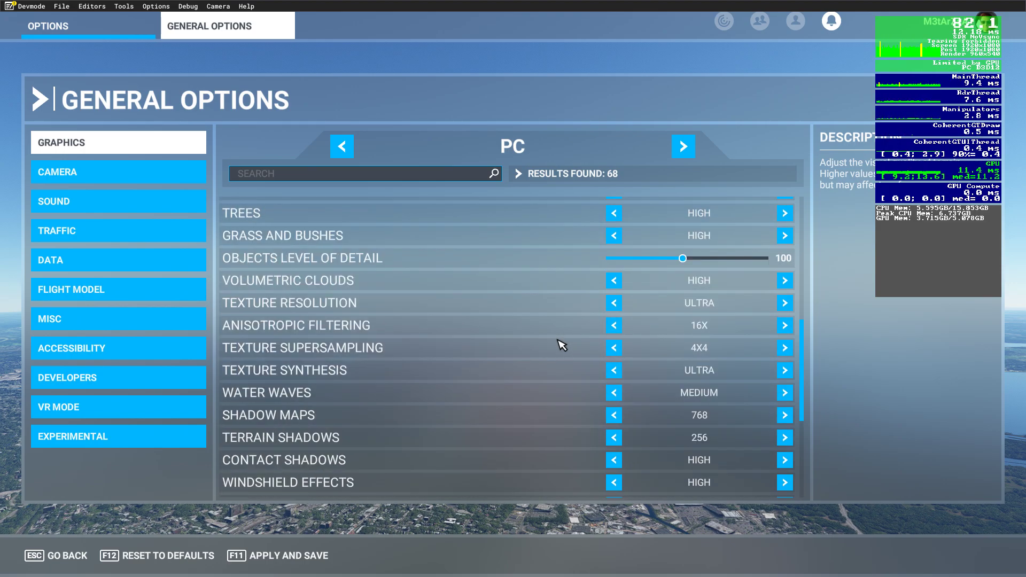
scroll(562, 344, "up", 2)
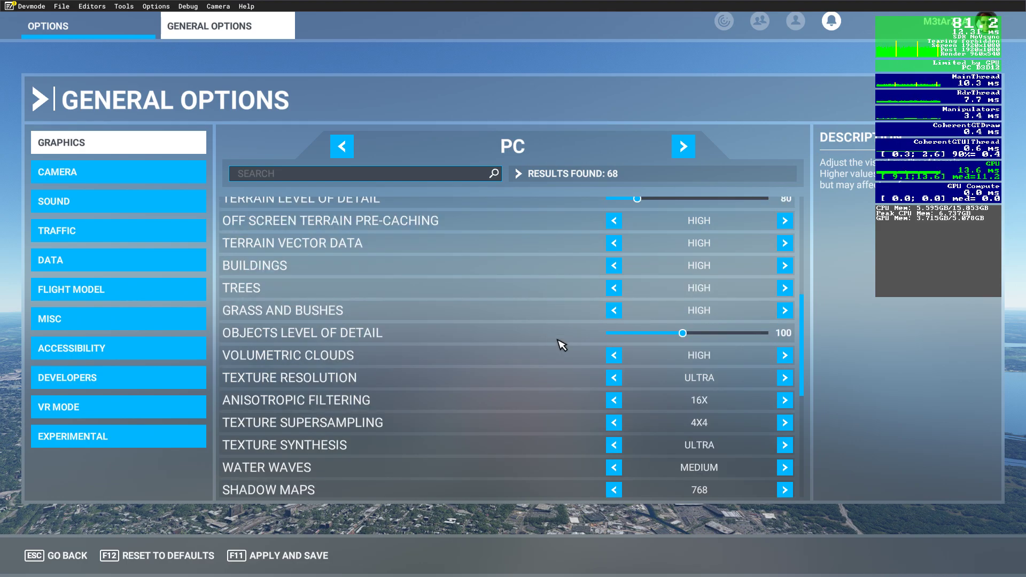
scroll(562, 344, "up", 2)
scroll(562, 345, "up", 4)
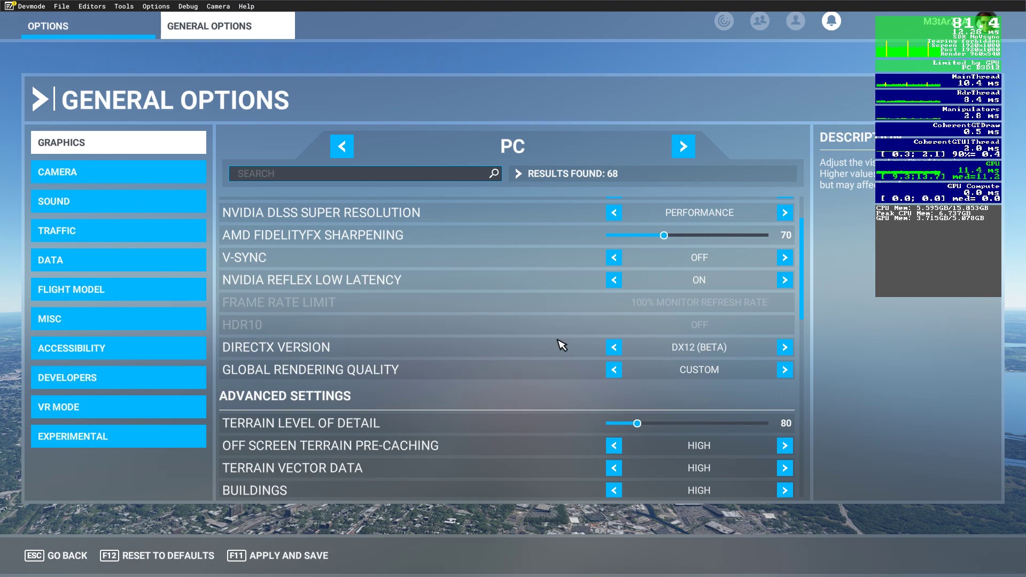
- Compare the Terrain Level of Detail and Objects Level of Detail settings with the shadow, reflection and lens effect settings
scroll(533, 432, "down", 2)
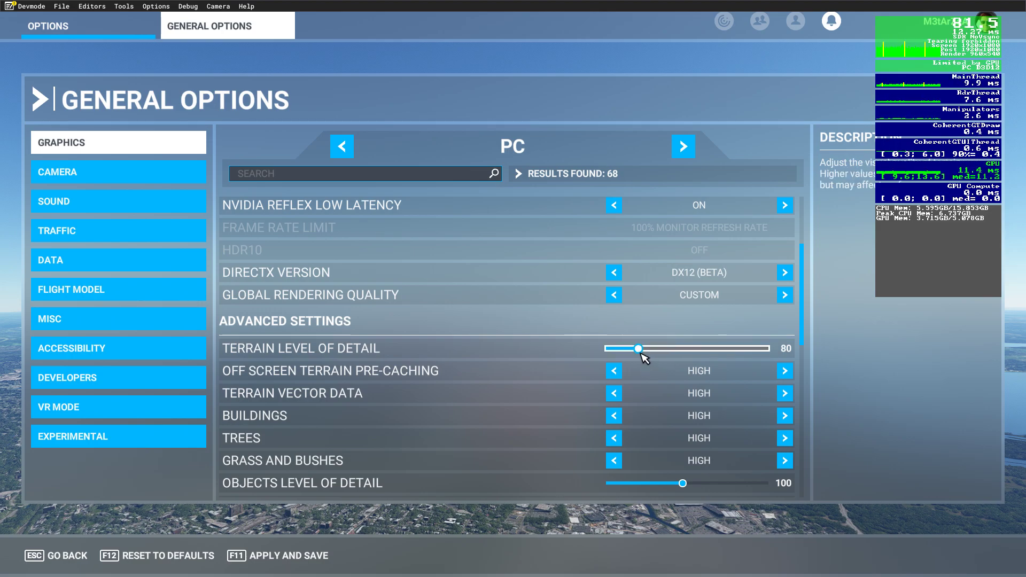
scroll(586, 399, "down", 3)
scroll(586, 399, "down", 12)
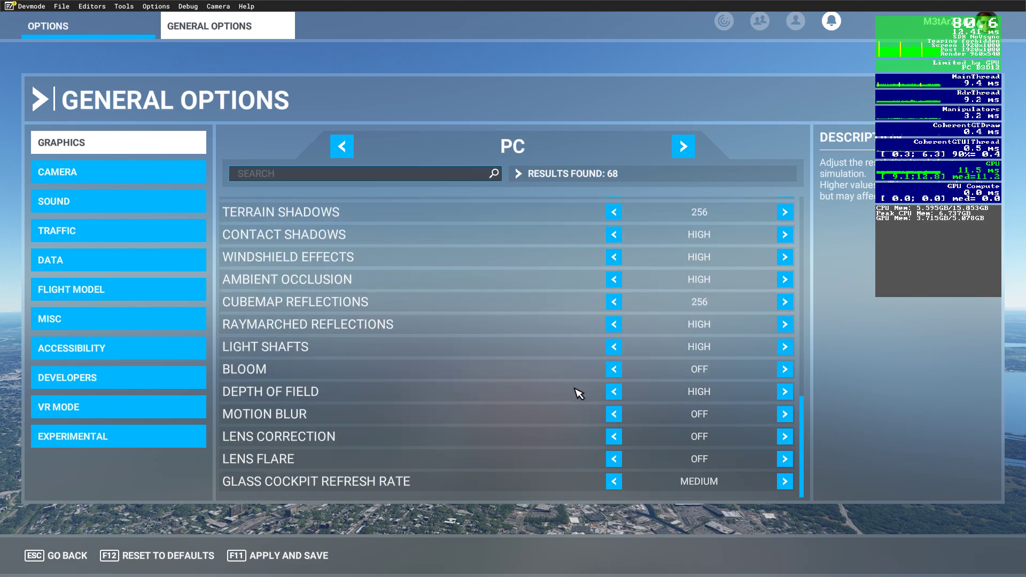
scroll(579, 394, "up", 12)
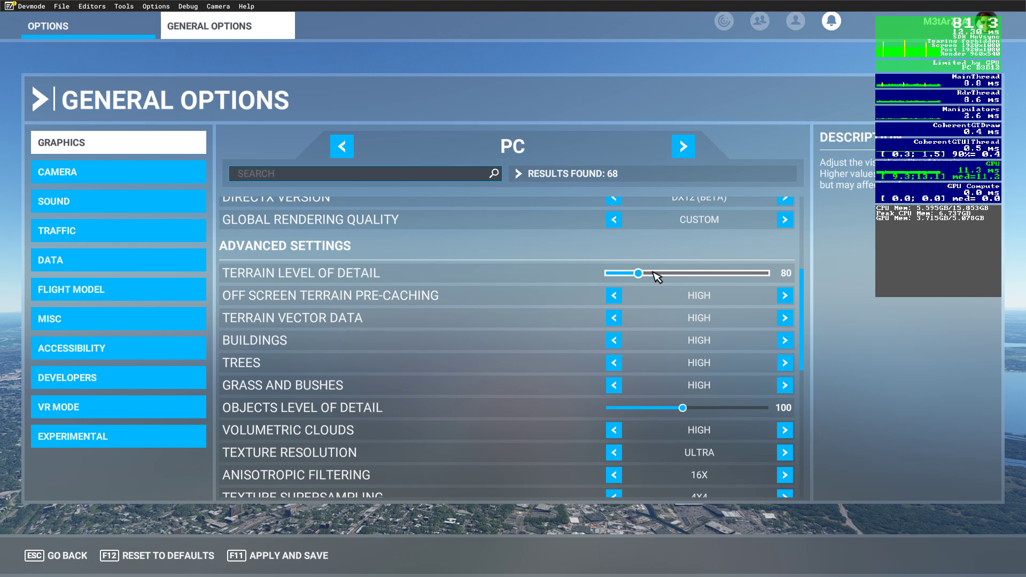
scroll(544, 359, "down", 3)
scroll(533, 359, "down", 5)
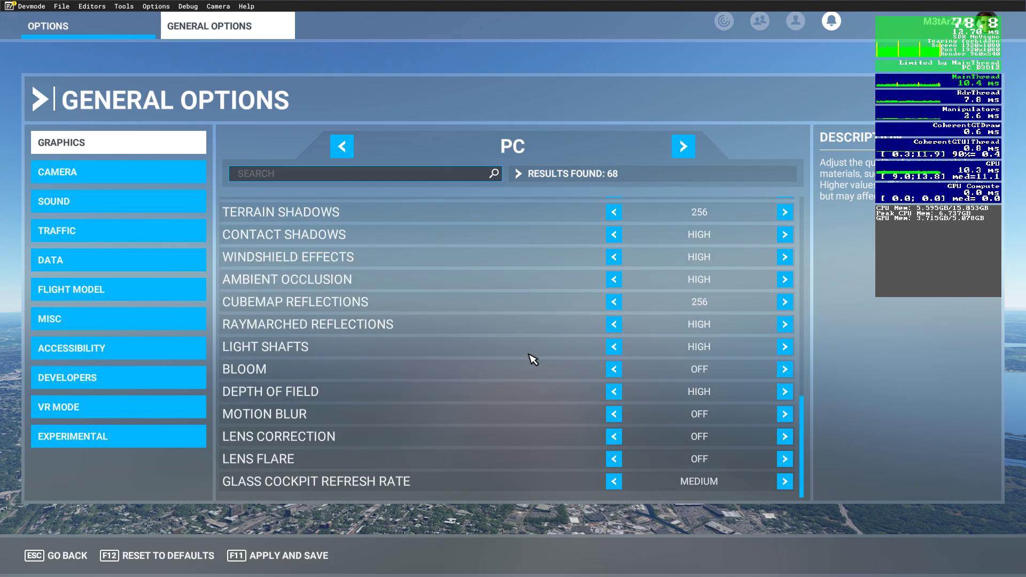
scroll(533, 359, "up", 3)
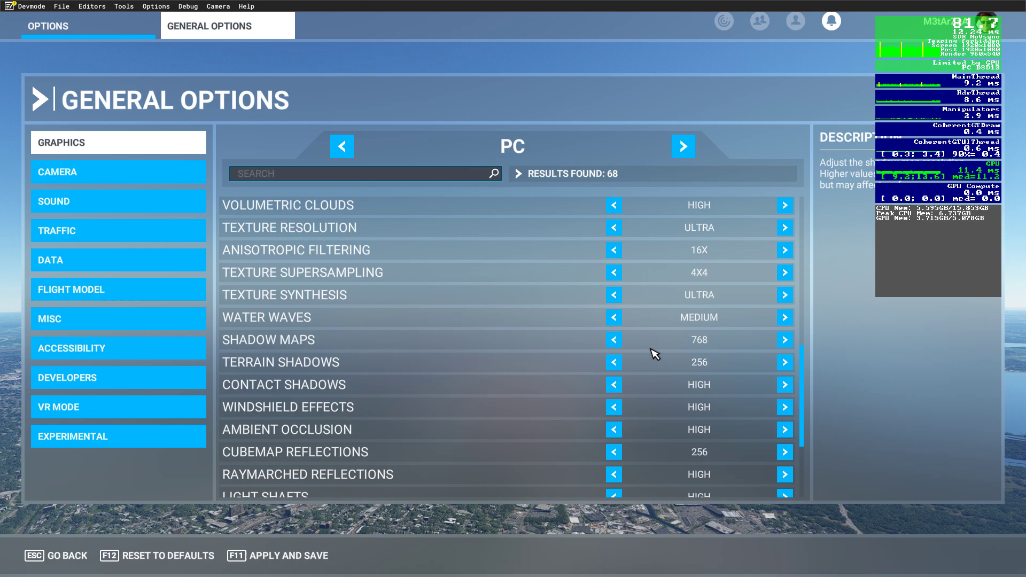
scroll(654, 354, "up", 5)
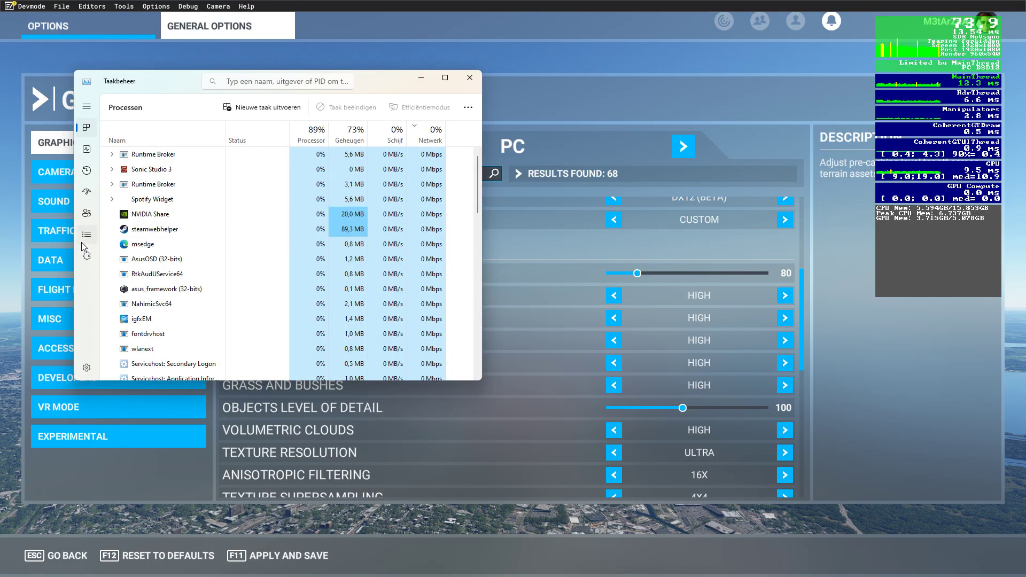
- In Task Manager's process details, set the priority of FlightSimulator.exe to Hoog, confirm the change, and close Task Manager
left_click(86, 234)
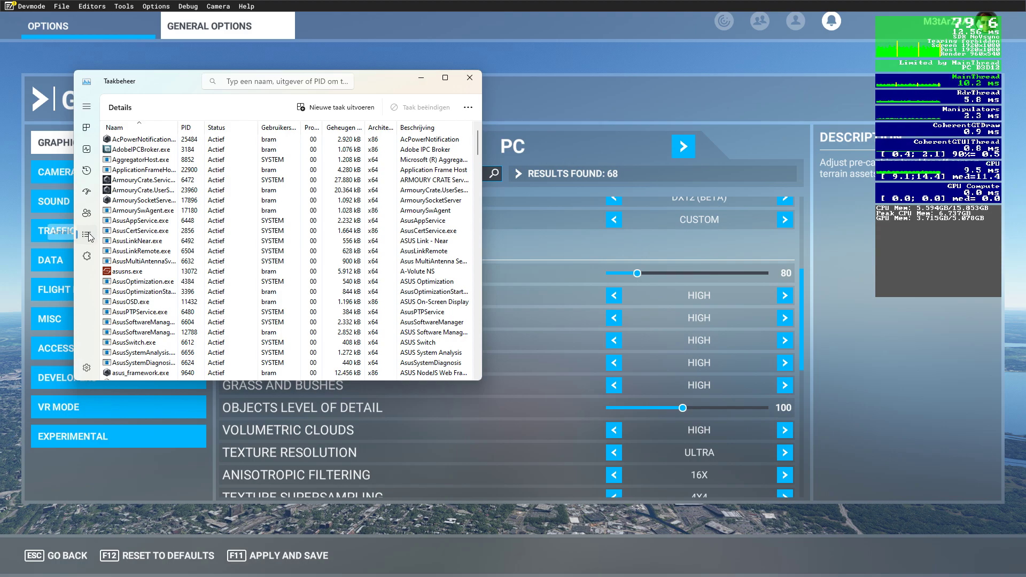
scroll(165, 235, "down", 7)
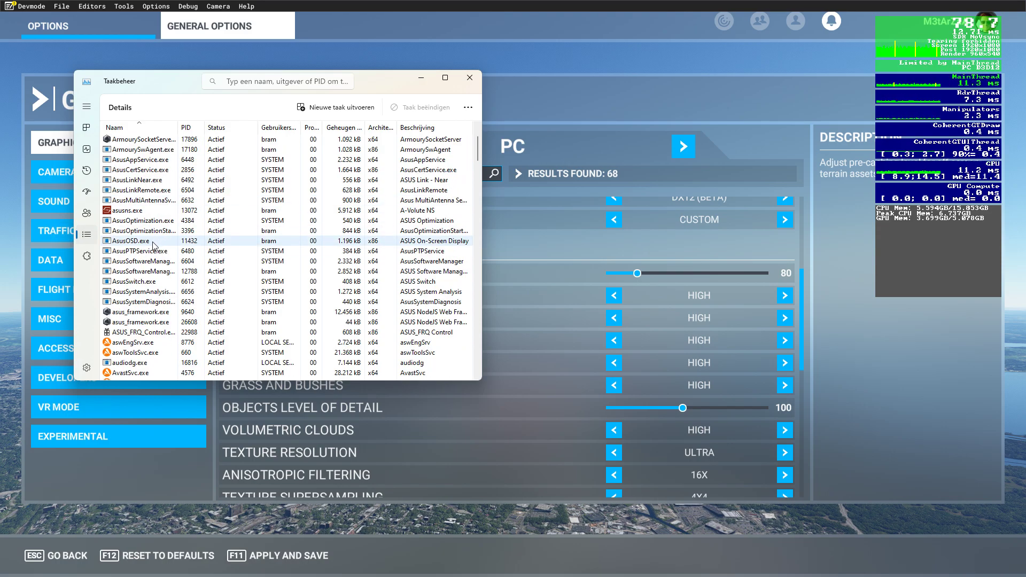
scroll(152, 255, "down", 3)
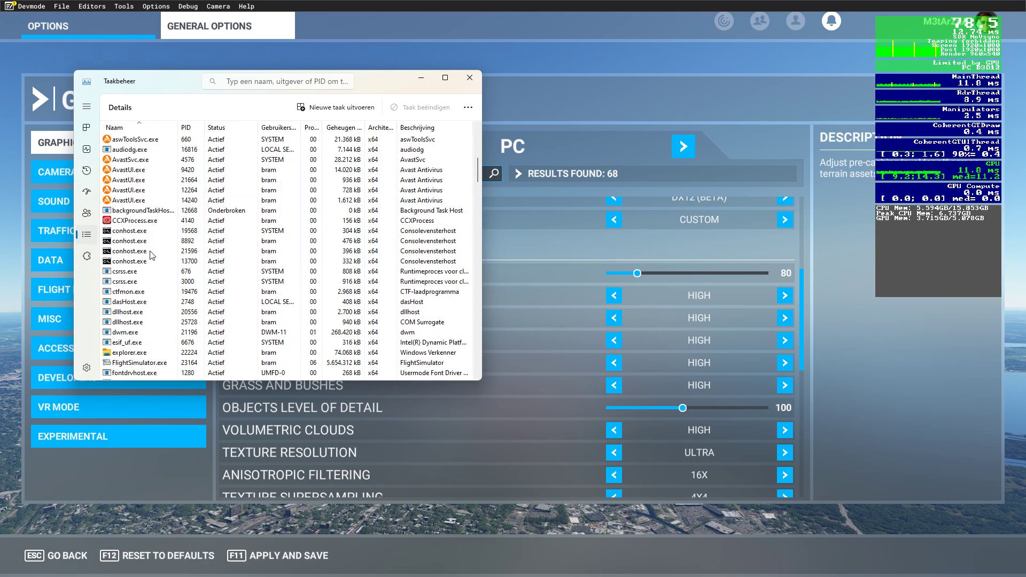
right_click(128, 333)
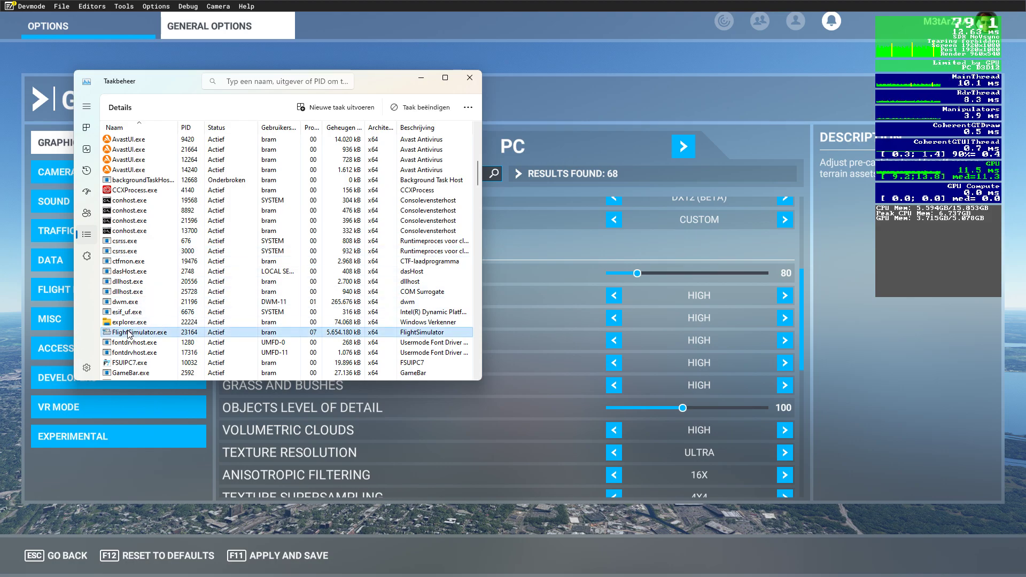
mouse_move(238, 392)
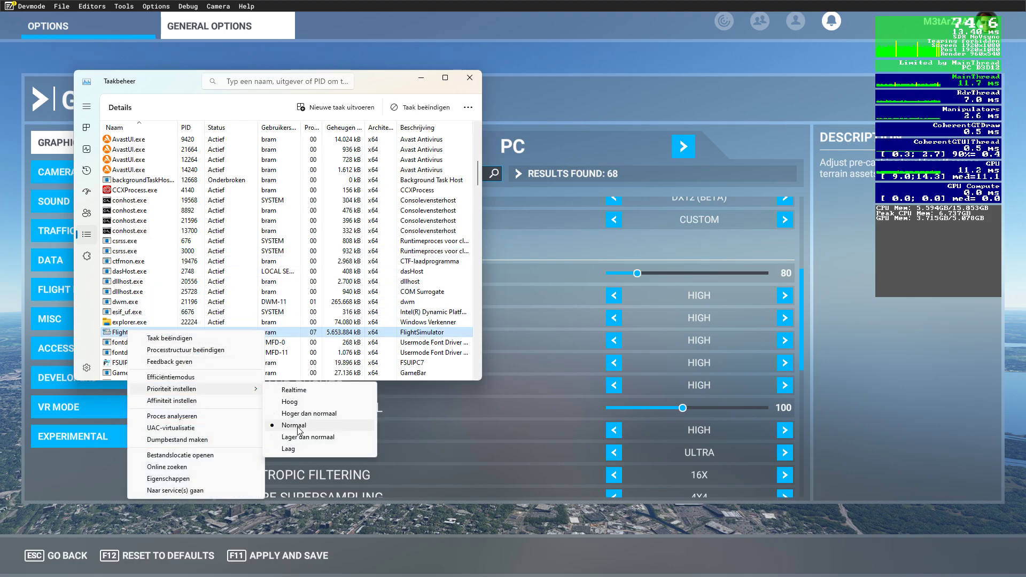
left_click(291, 401)
left_click(512, 308)
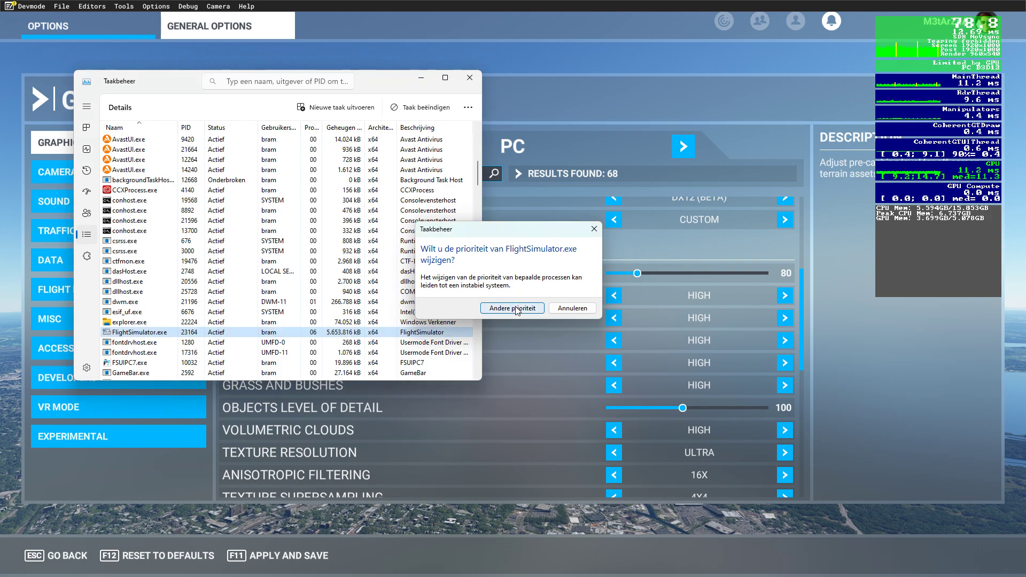
left_click(470, 77)
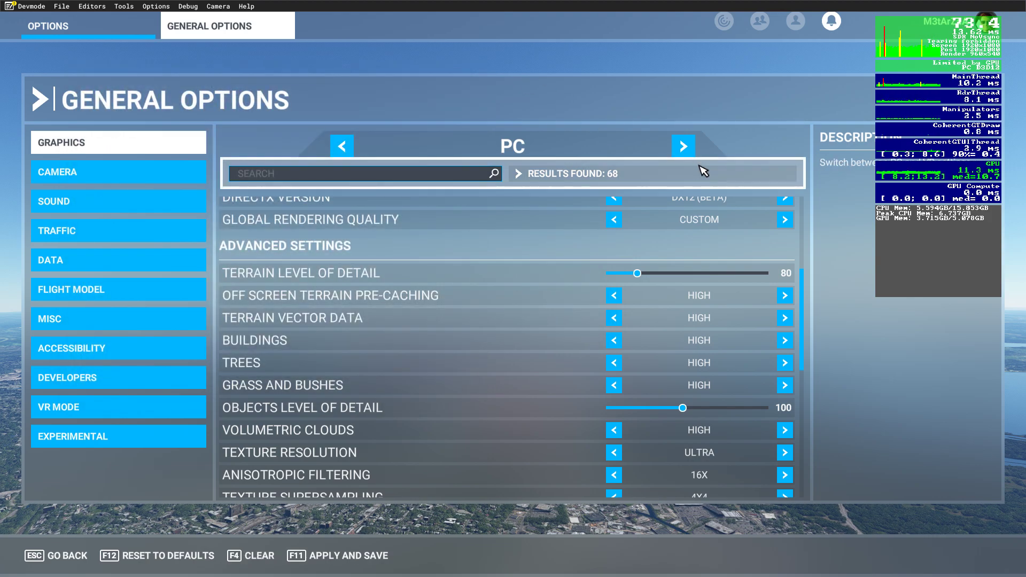
- Discard the unsaved graphics option changes and resume the flight, checking both the cockpit view and the external view
key("Escape")
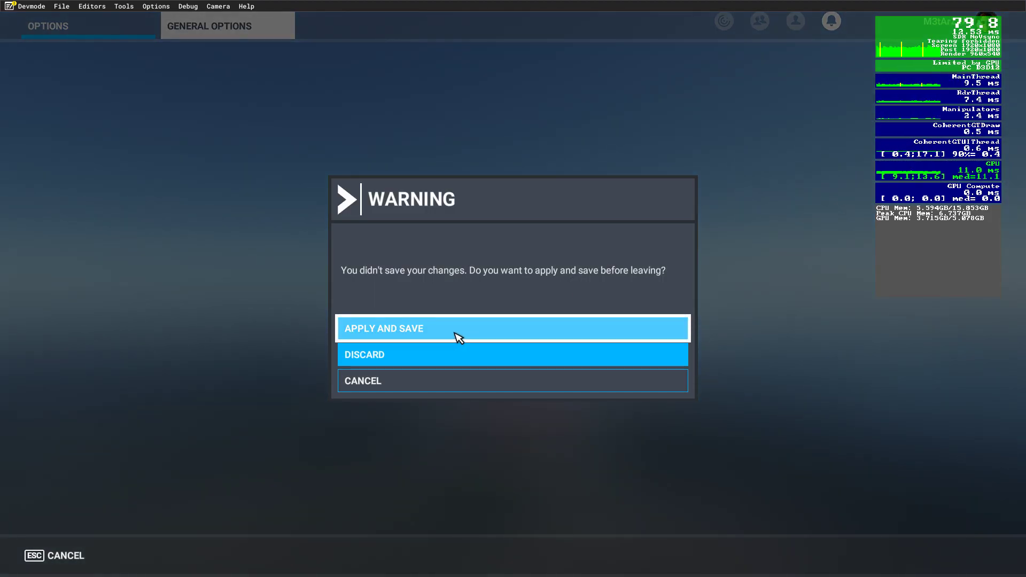
left_click(422, 355)
key("Escape")
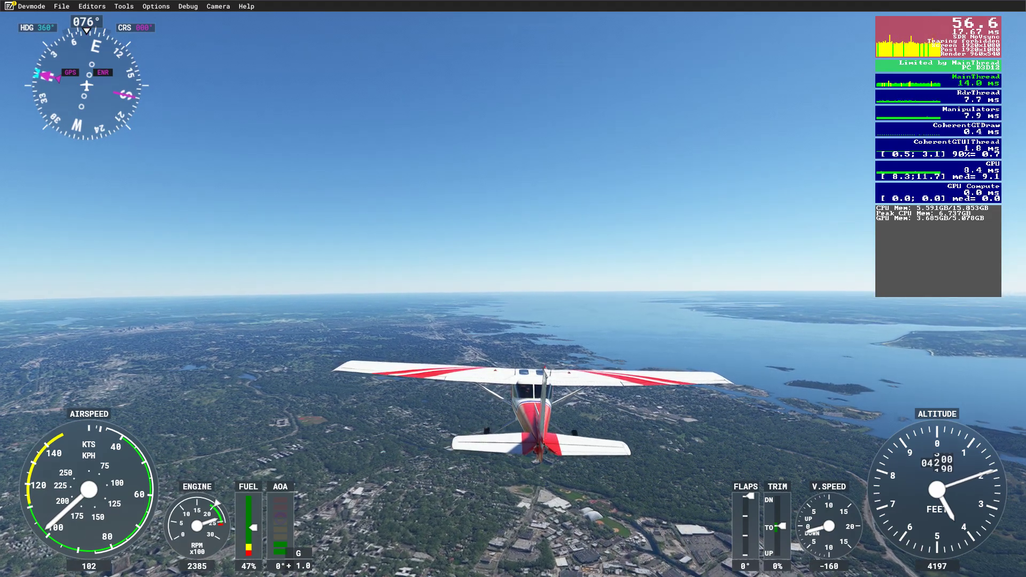
key("End")
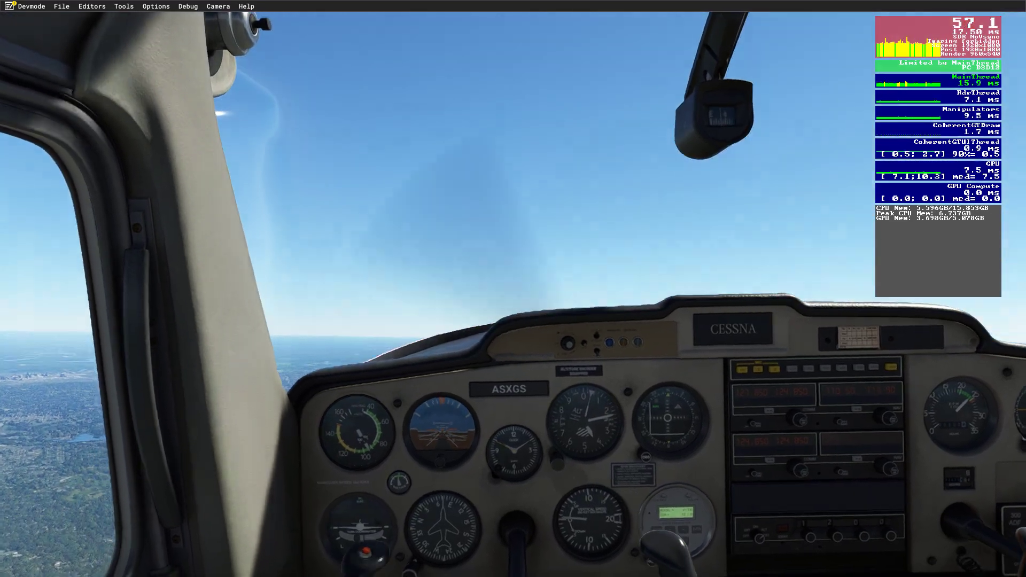
key("End")
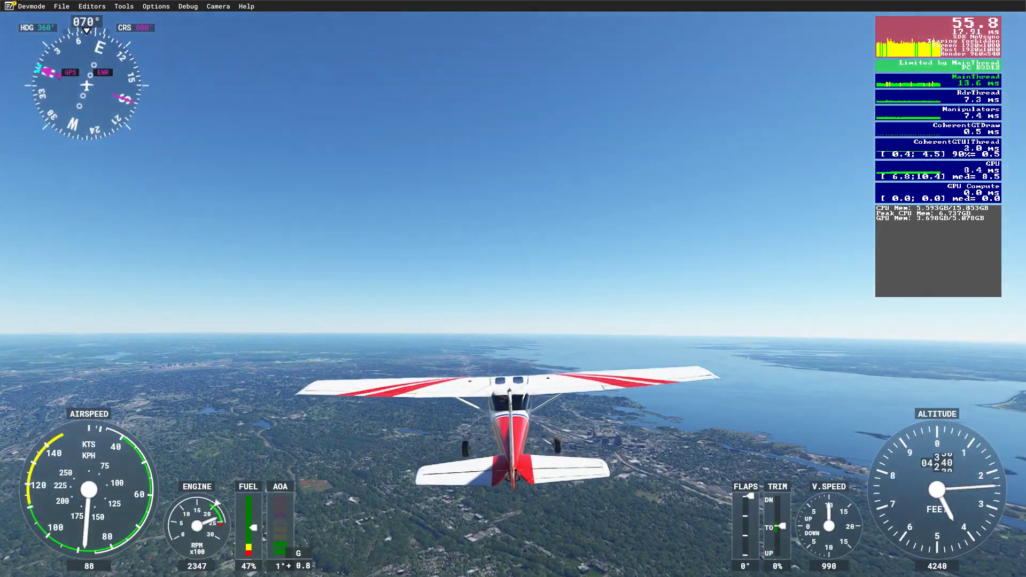
- Change the flight's weather preset to Scattered Clouds and close the weather settings
mouse_move(635, 42)
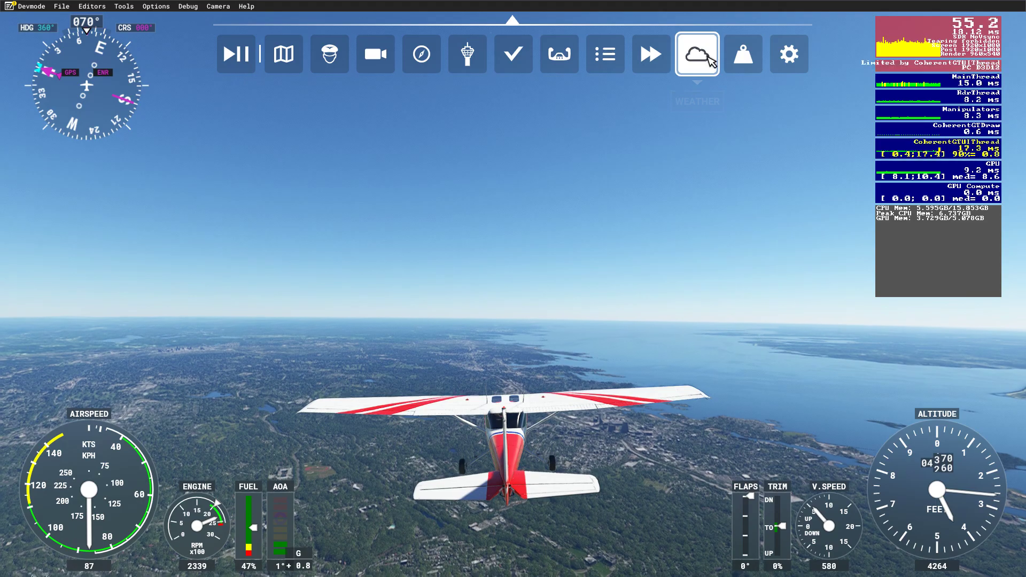
left_click(696, 60)
left_click(563, 217)
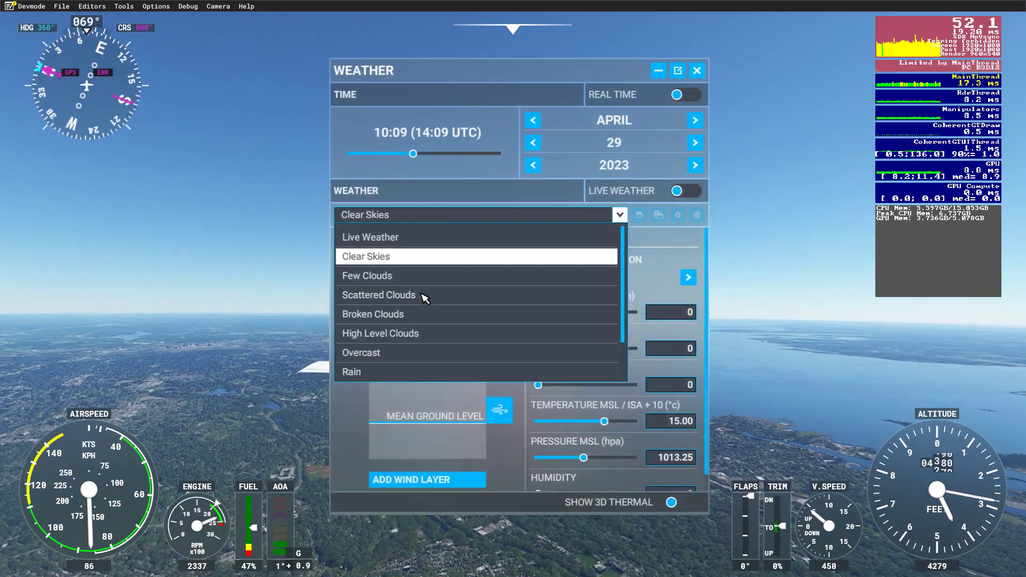
left_click(421, 295)
left_click(702, 69)
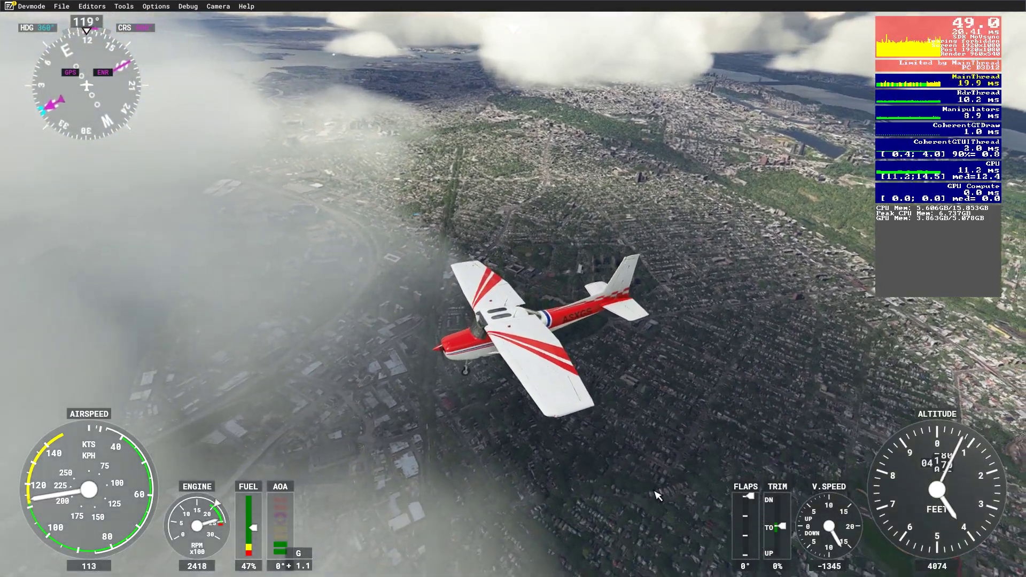
- Pause the flight, reopen the PC Graphics settings in General Options, and review the list from Display Mode through the advanced settings
key("Escape")
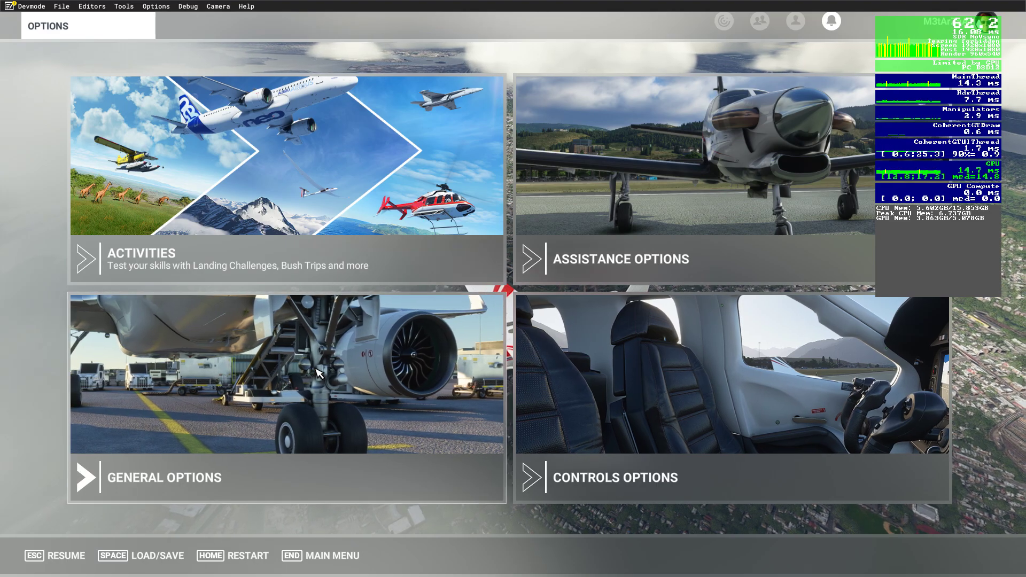
left_click(319, 372)
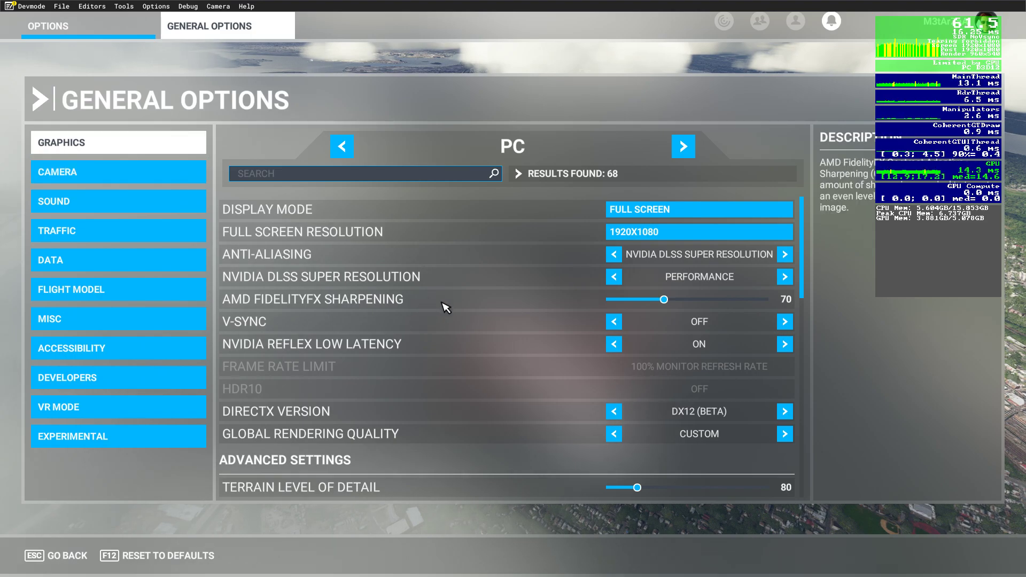
scroll(421, 310, "down", 10)
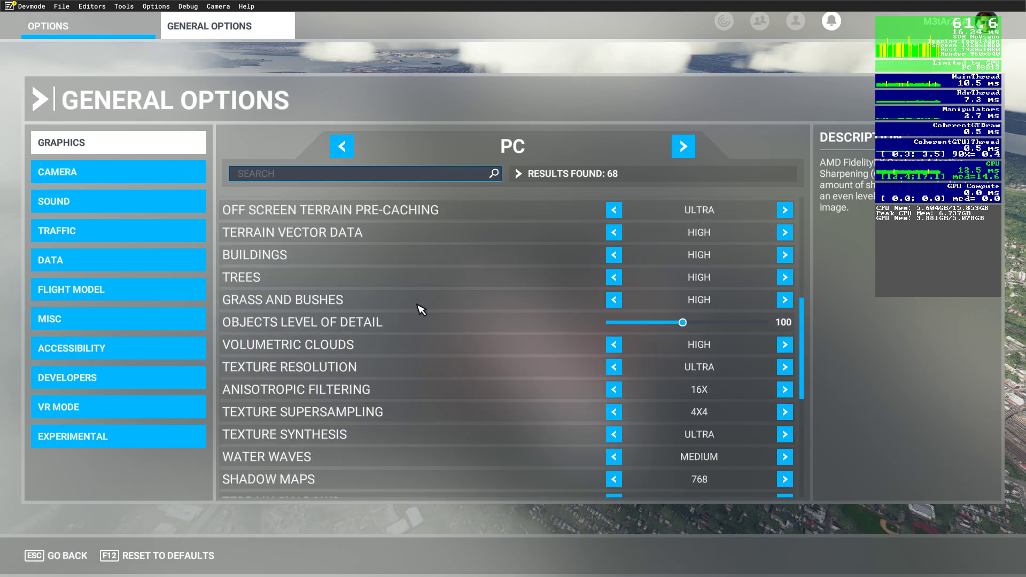
scroll(421, 310, "up", 10)
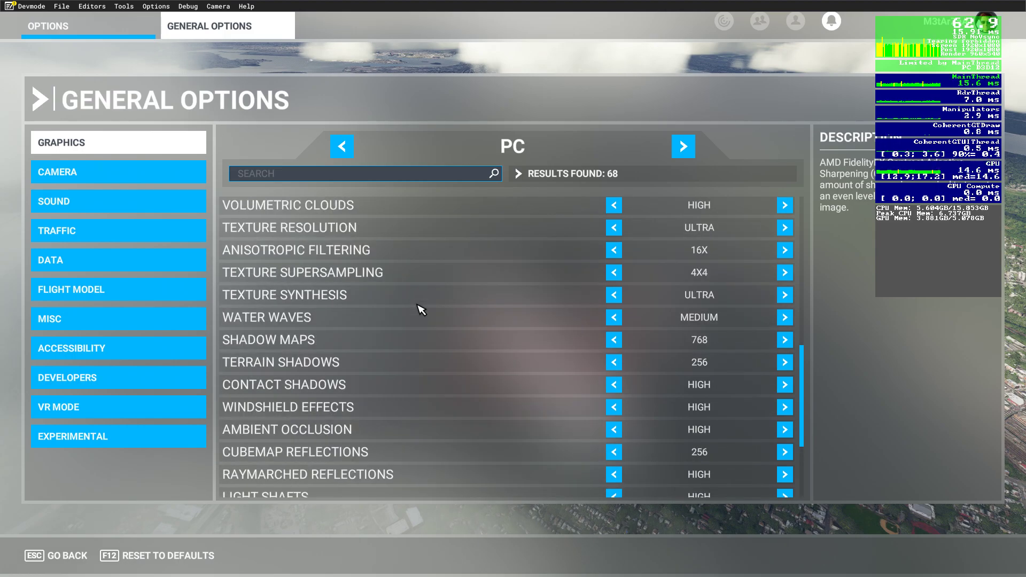
scroll(421, 309, "up", 3)
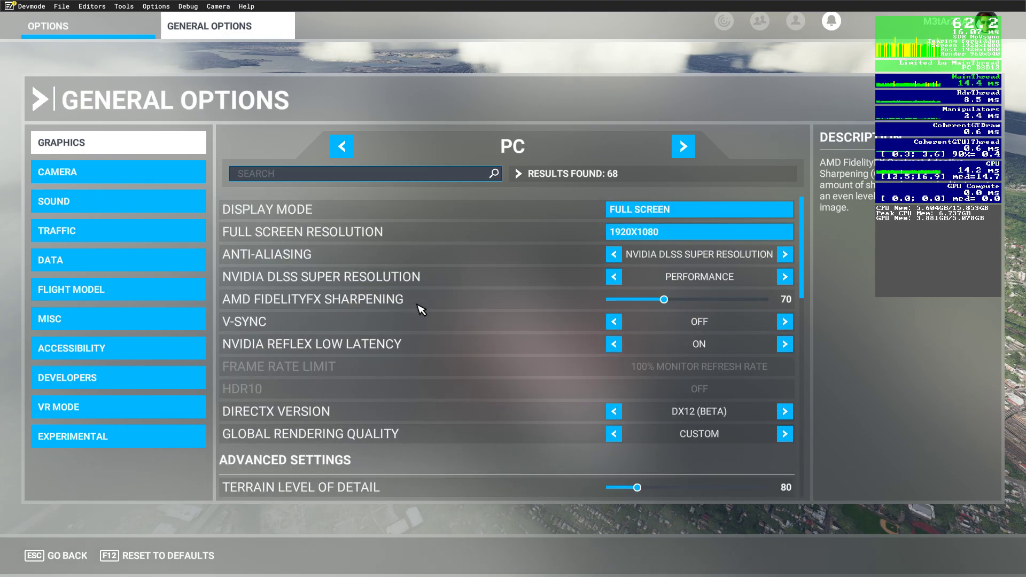